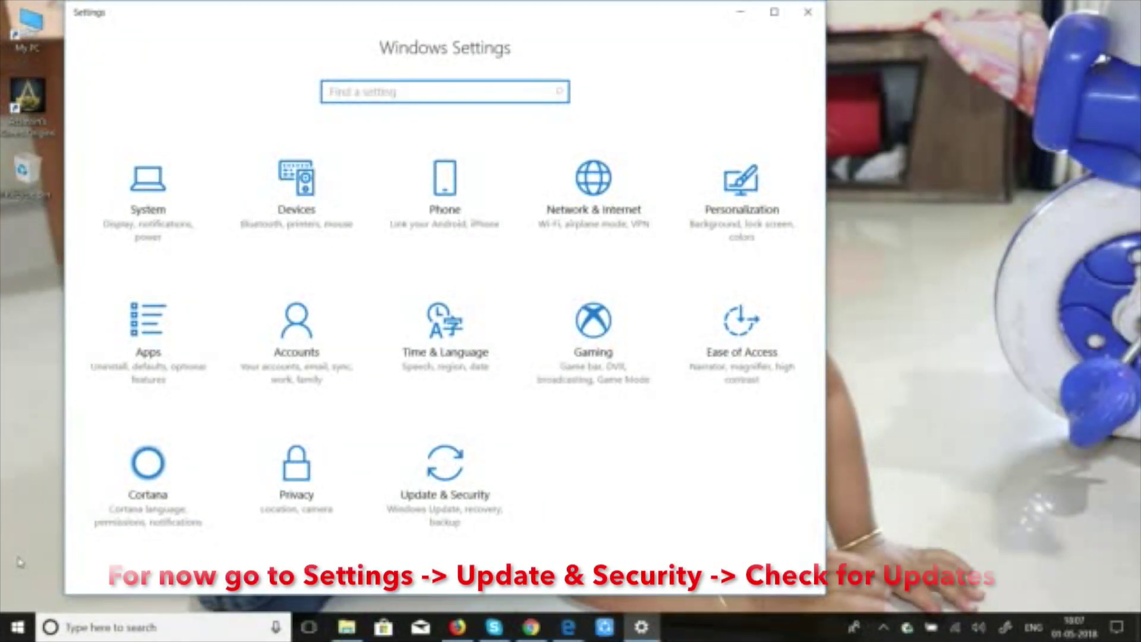
- Open the Update & Security category in Windows Settings
{"action": "left_click", "coordinate": [469, 467]}
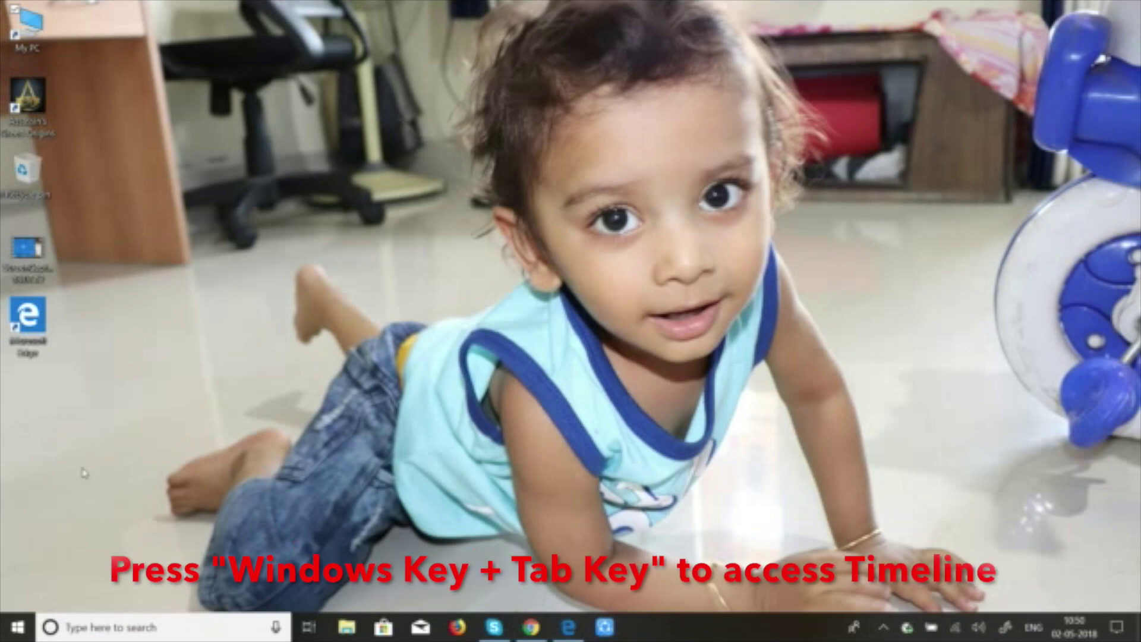
- Open Timeline, look through the open windows and the Earlier Today activities, and return to the desktop
{"action": "key", "text": "super+Tab"}
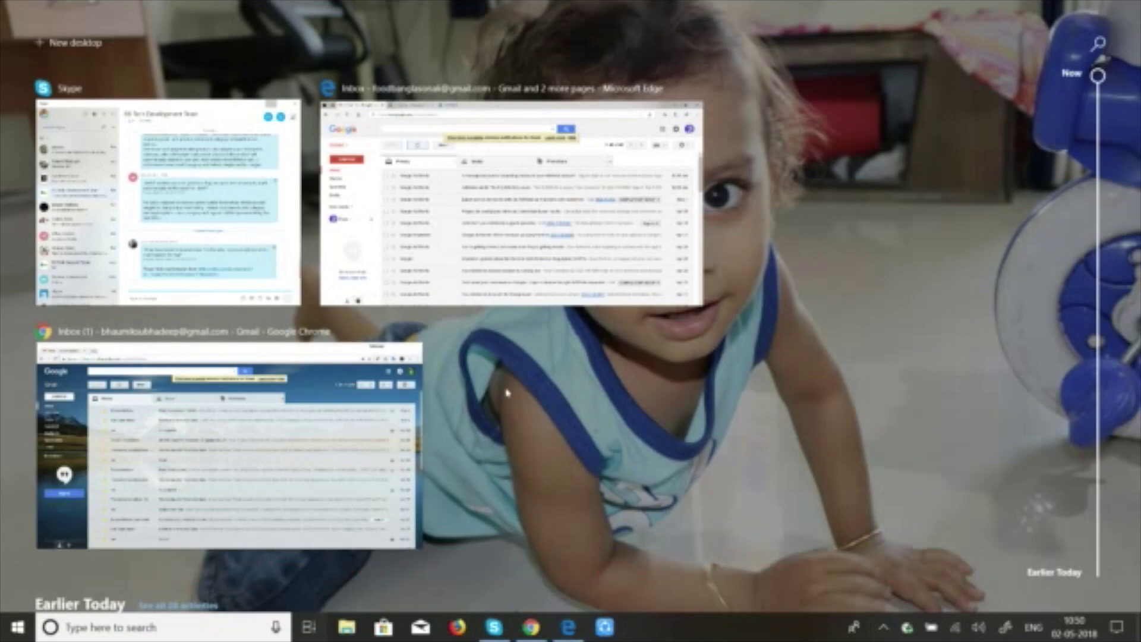
{"action": "scroll", "coordinate": [508, 392], "scroll_direction": "down", "scroll_amount": 3}
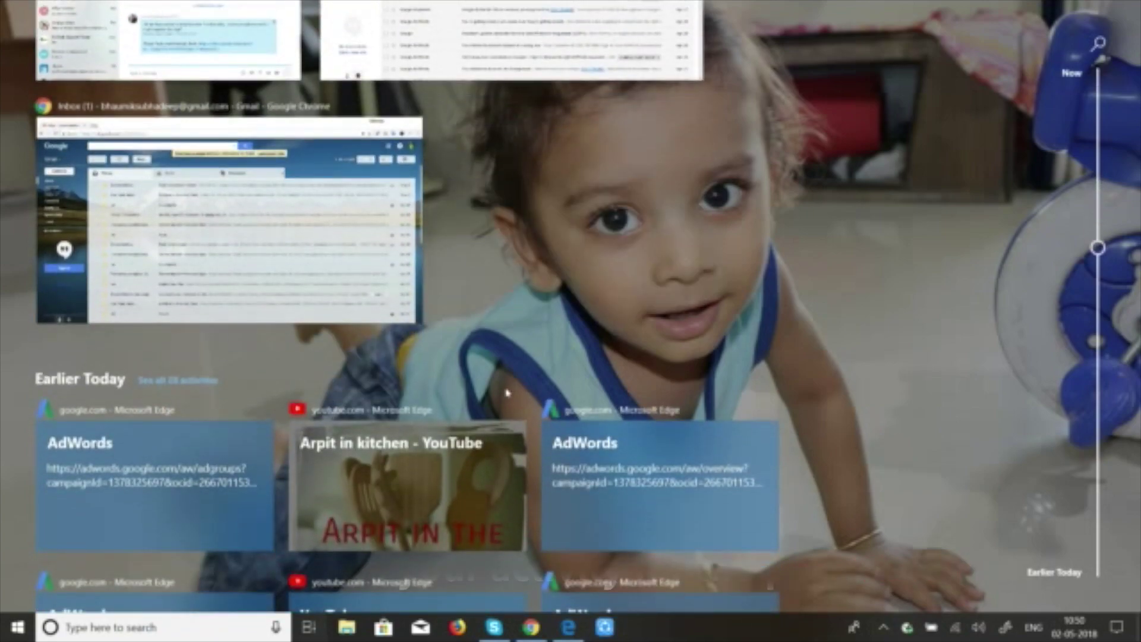
{"action": "scroll", "coordinate": [507, 392], "scroll_direction": "down", "scroll_amount": 1}
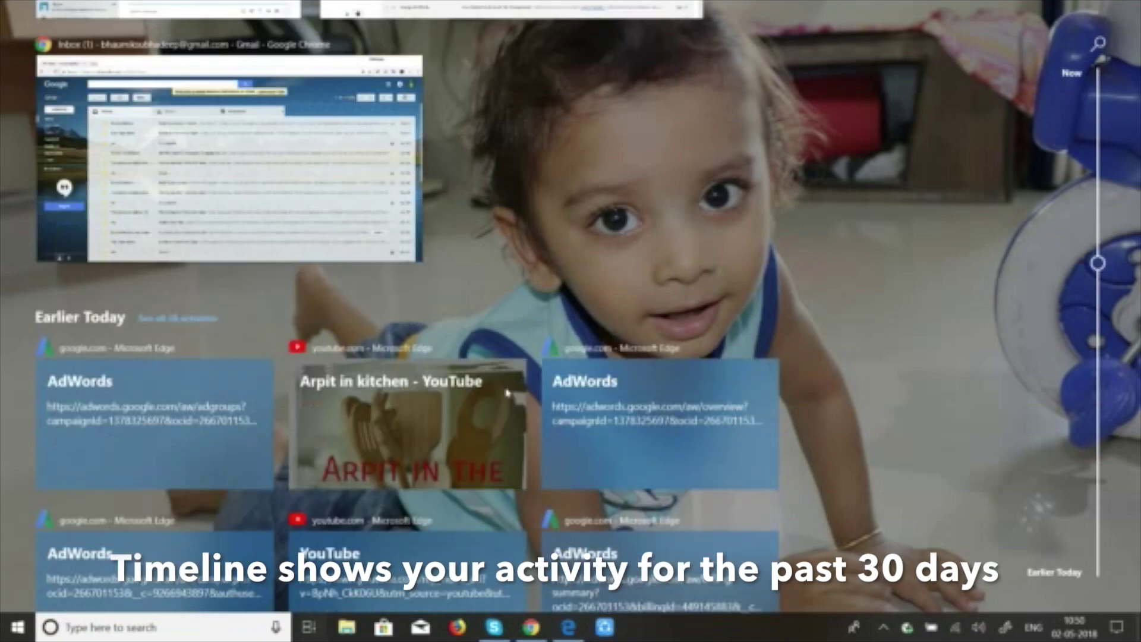
{"action": "scroll", "coordinate": [507, 392], "scroll_direction": "down", "scroll_amount": 3}
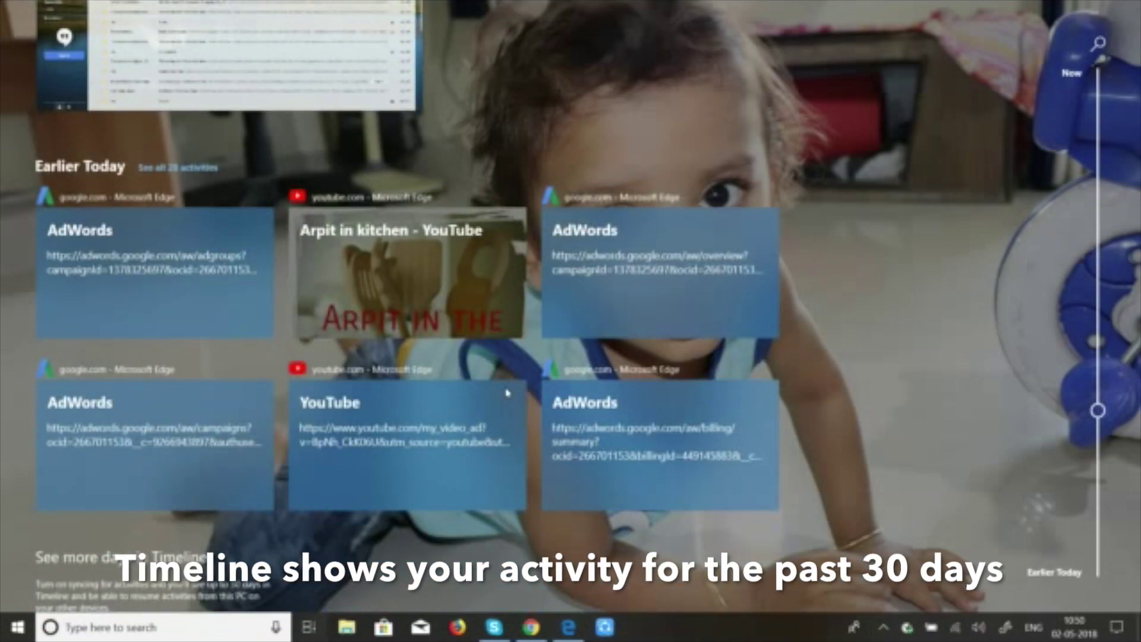
{"action": "scroll", "coordinate": [507, 393], "scroll_direction": "down", "scroll_amount": 3}
{"action": "scroll", "coordinate": [507, 392], "scroll_direction": "up", "scroll_amount": 10}
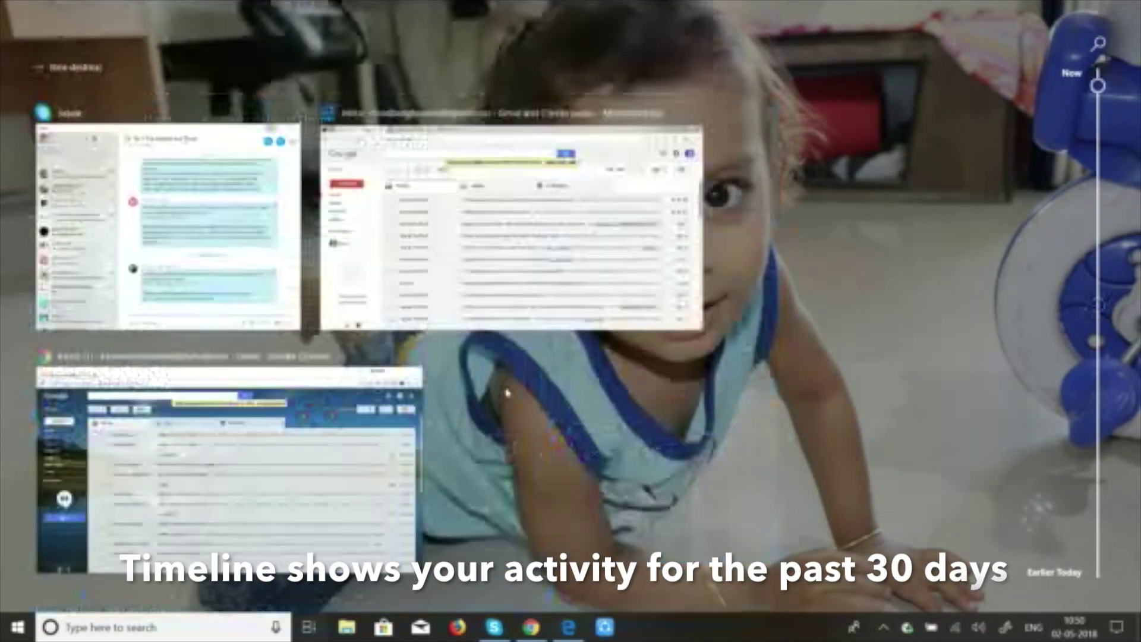
{"action": "left_click", "coordinate": [507, 393]}
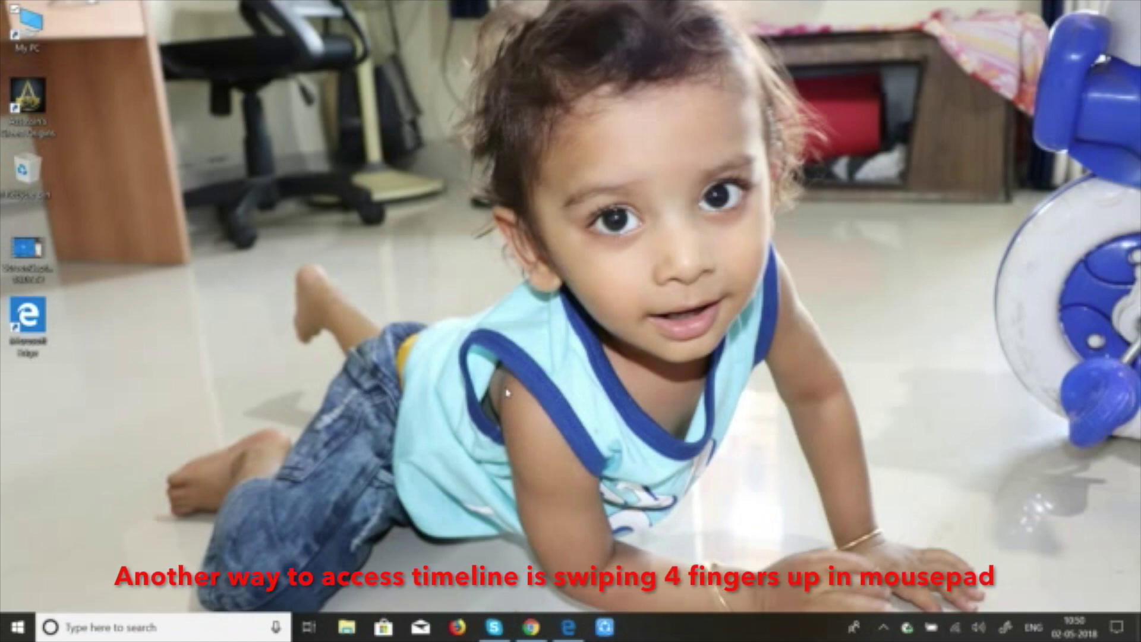
- Reopen Timeline, examine the See more days in Timeline section below today's activities, and close the view
{"action": "key", "text": "super+Tab"}
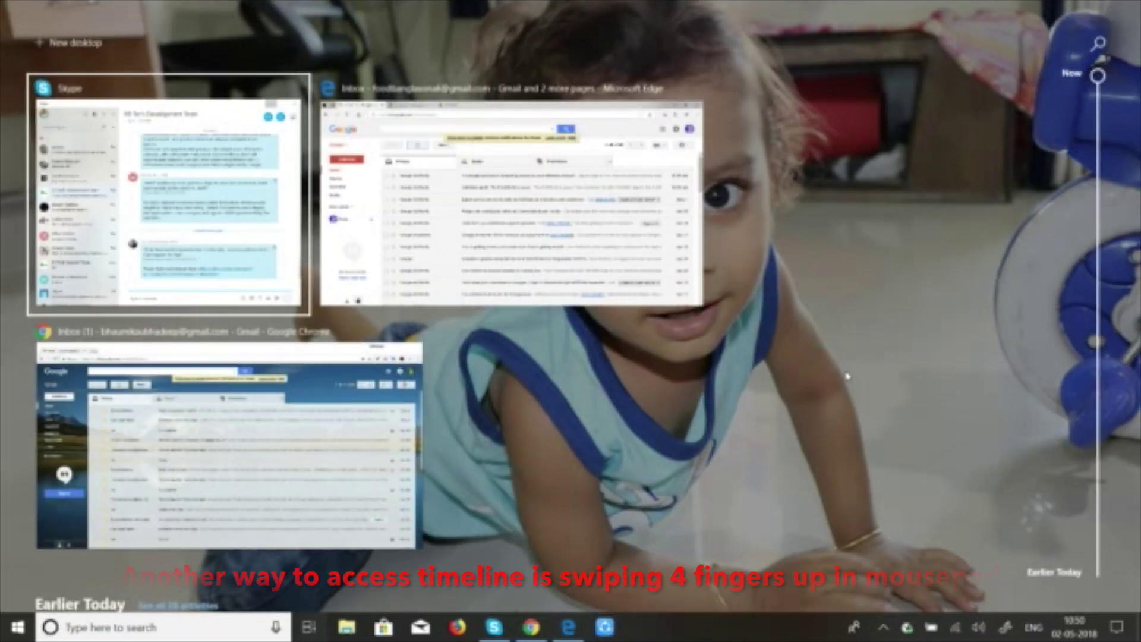
{"action": "scroll", "coordinate": [846, 375], "scroll_direction": "down", "scroll_amount": 5}
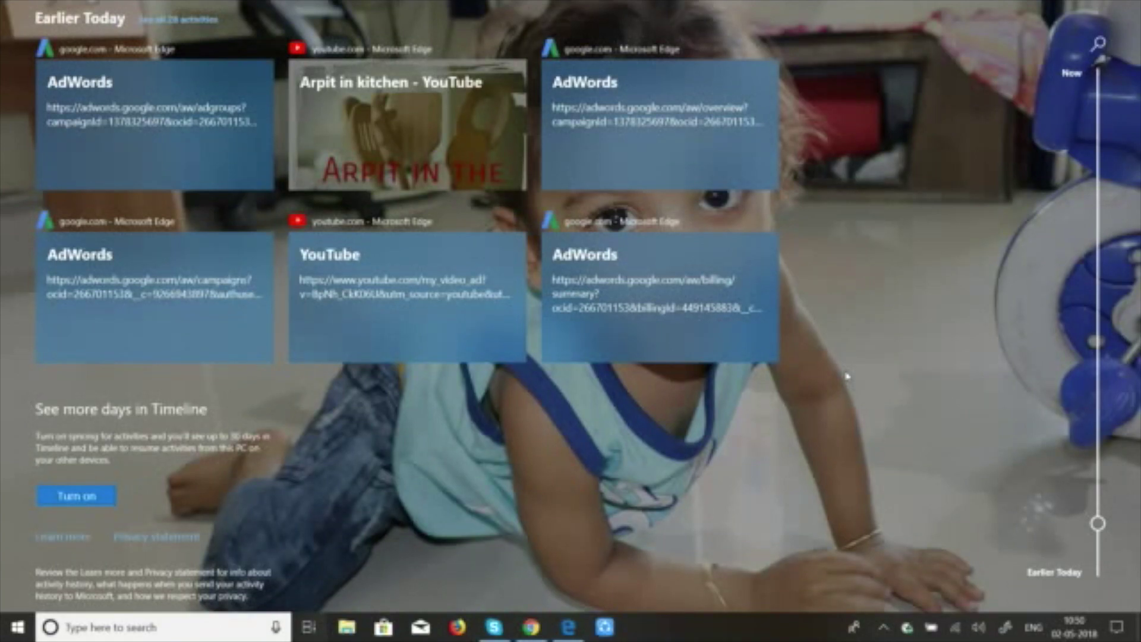
{"action": "scroll", "coordinate": [847, 376], "scroll_direction": "down", "scroll_amount": 2}
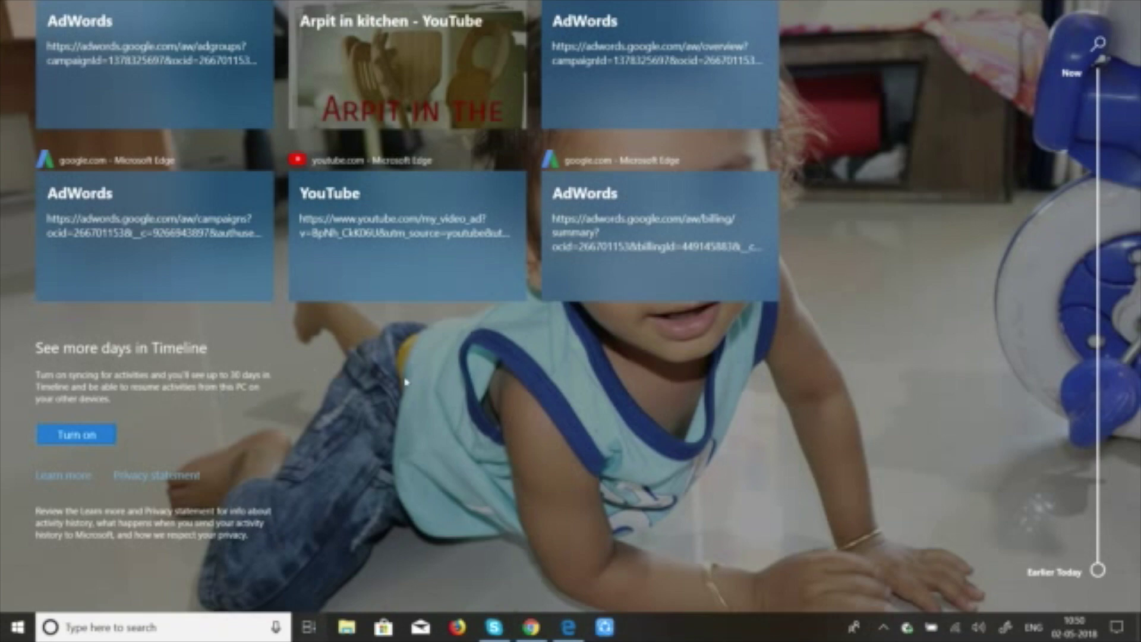
{"action": "scroll", "coordinate": [891, 305], "scroll_direction": "up", "scroll_amount": 3}
{"action": "scroll", "coordinate": [892, 304], "scroll_direction": "down", "scroll_amount": 3}
{"action": "left_click", "coordinate": [985, 490]}
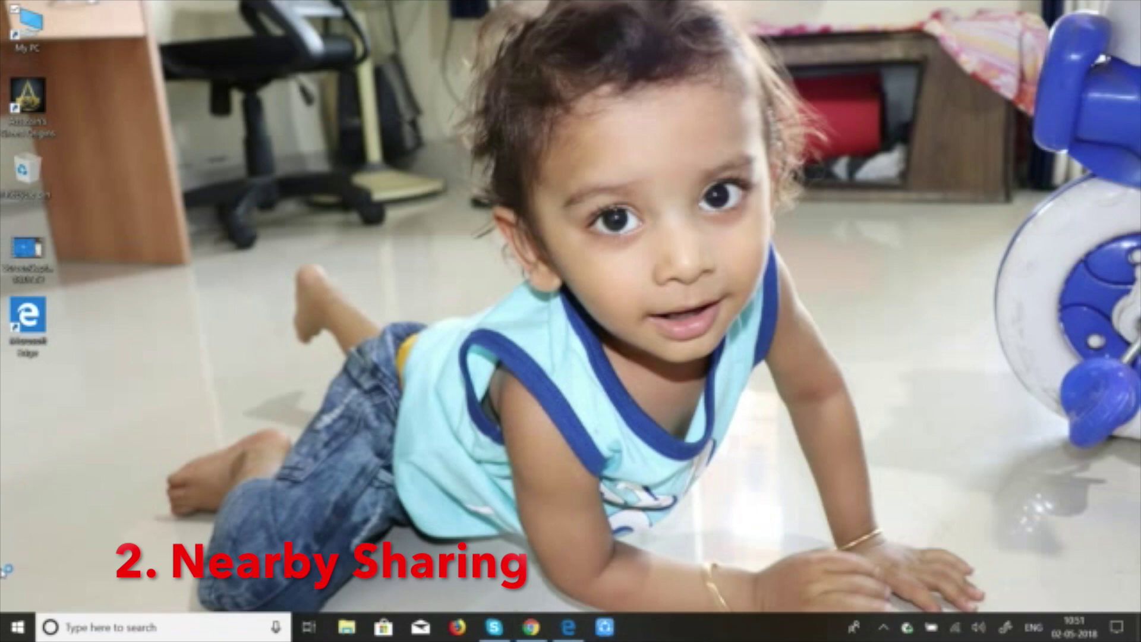
- Open the Shared experiences page of the System settings
{"action": "left_click", "coordinate": [12, 632]}
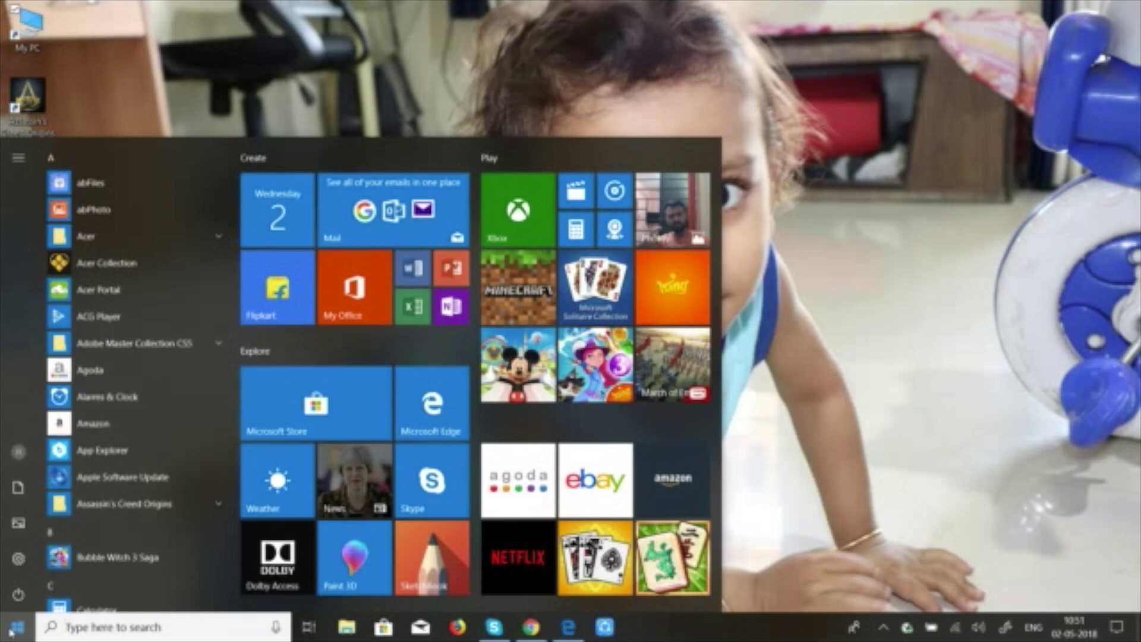
{"action": "left_click", "coordinate": [18, 559]}
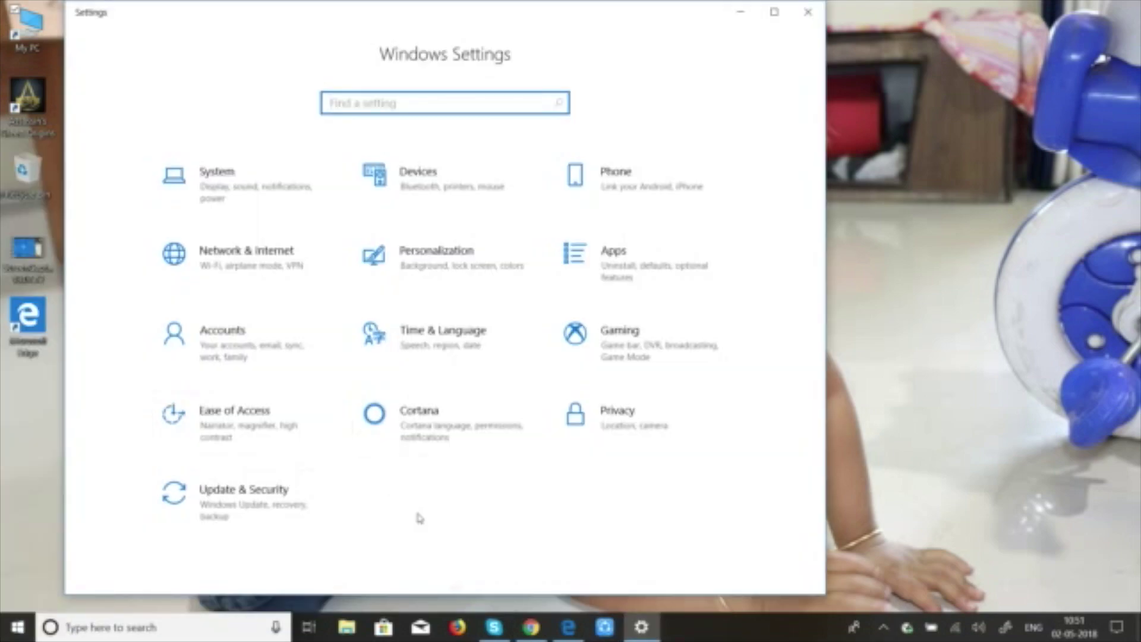
{"action": "left_click", "coordinate": [225, 187]}
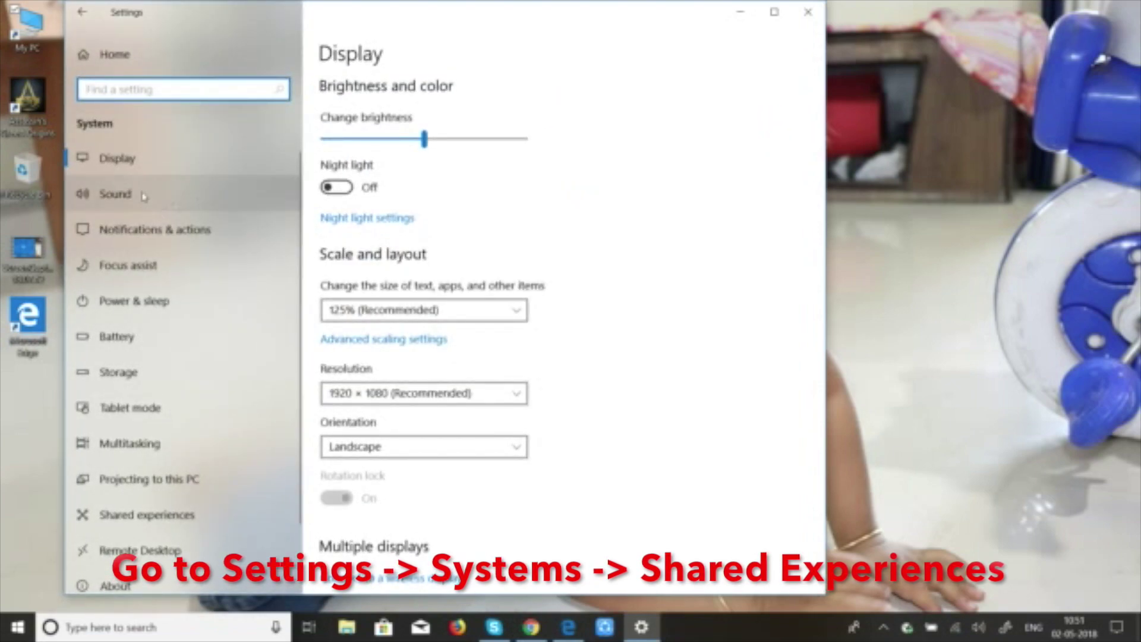
{"action": "left_click", "coordinate": [153, 527]}
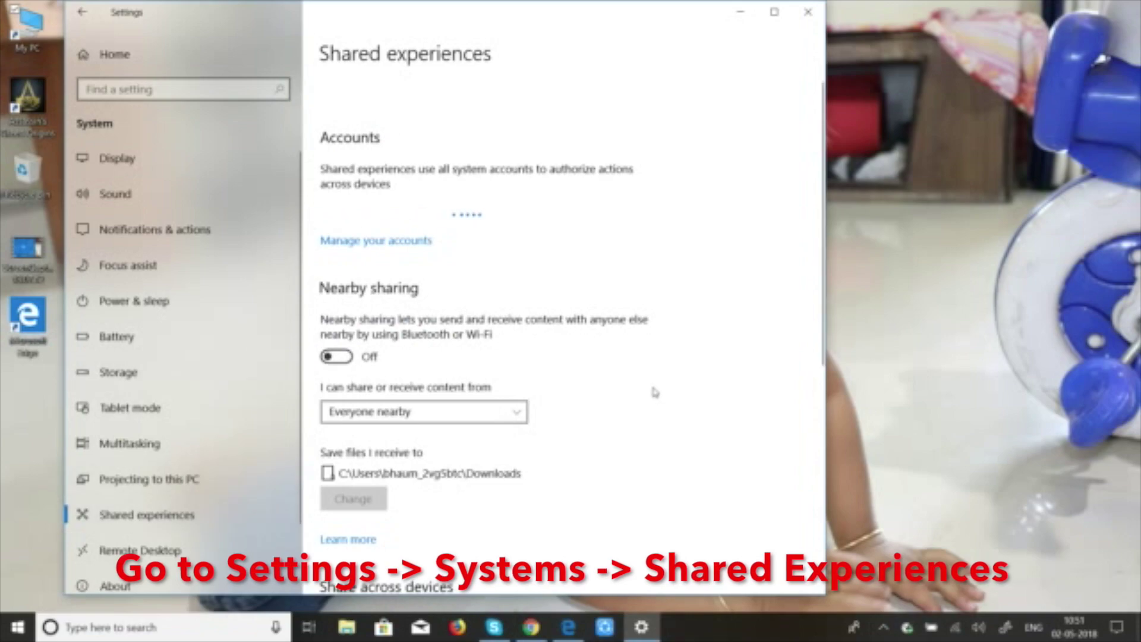
- Turn on Nearby sharing and close the Settings window
{"action": "scroll", "coordinate": [655, 392], "scroll_direction": "down", "scroll_amount": 3}
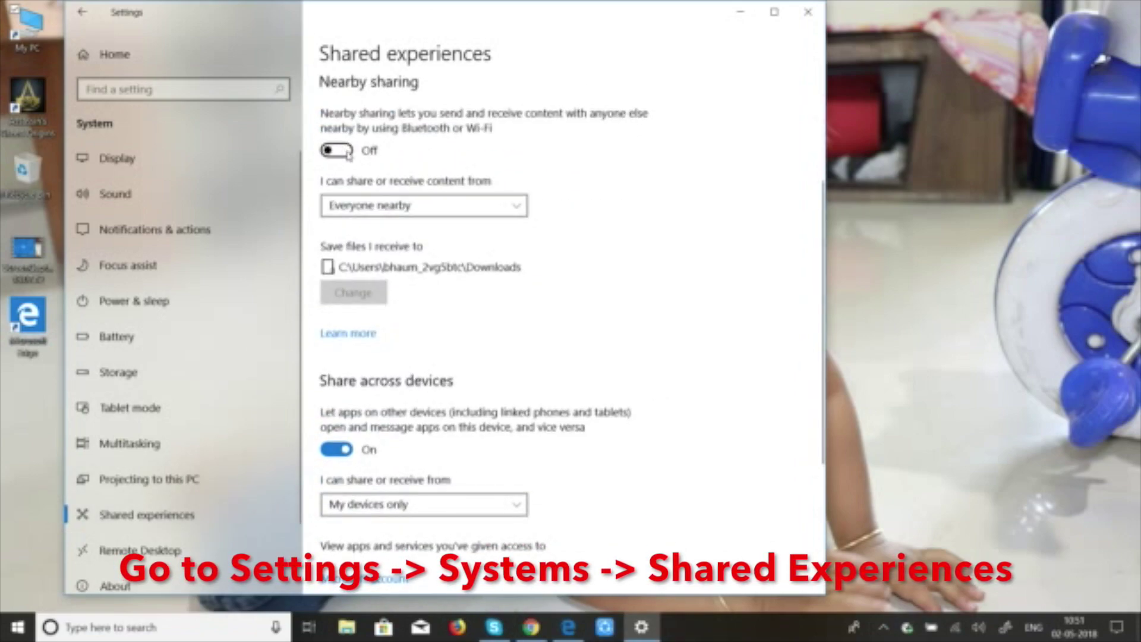
{"action": "scroll", "coordinate": [348, 153], "scroll_direction": "down", "scroll_amount": 1}
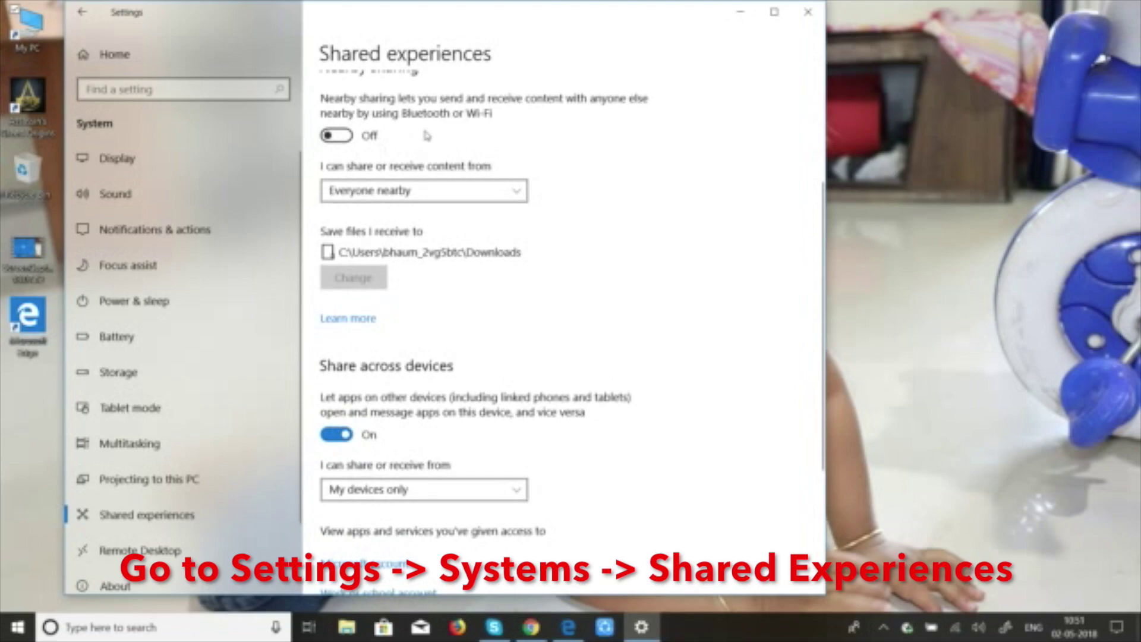
{"action": "left_click", "coordinate": [339, 139]}
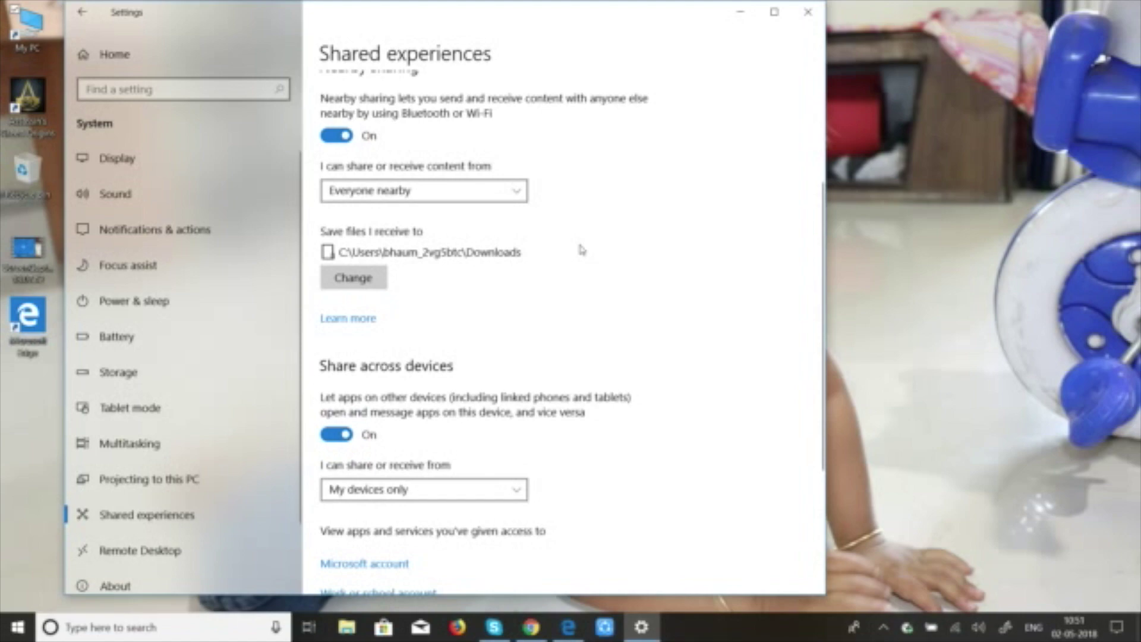
{"action": "scroll", "coordinate": [582, 250], "scroll_direction": "up", "scroll_amount": 3}
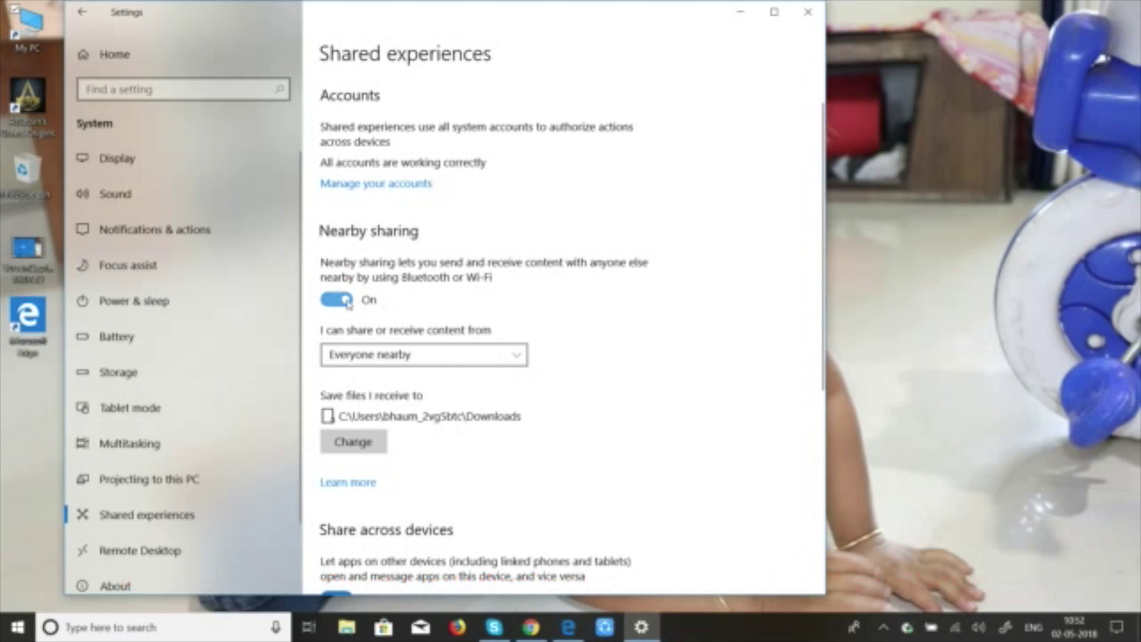
{"action": "left_click", "coordinate": [807, 12]}
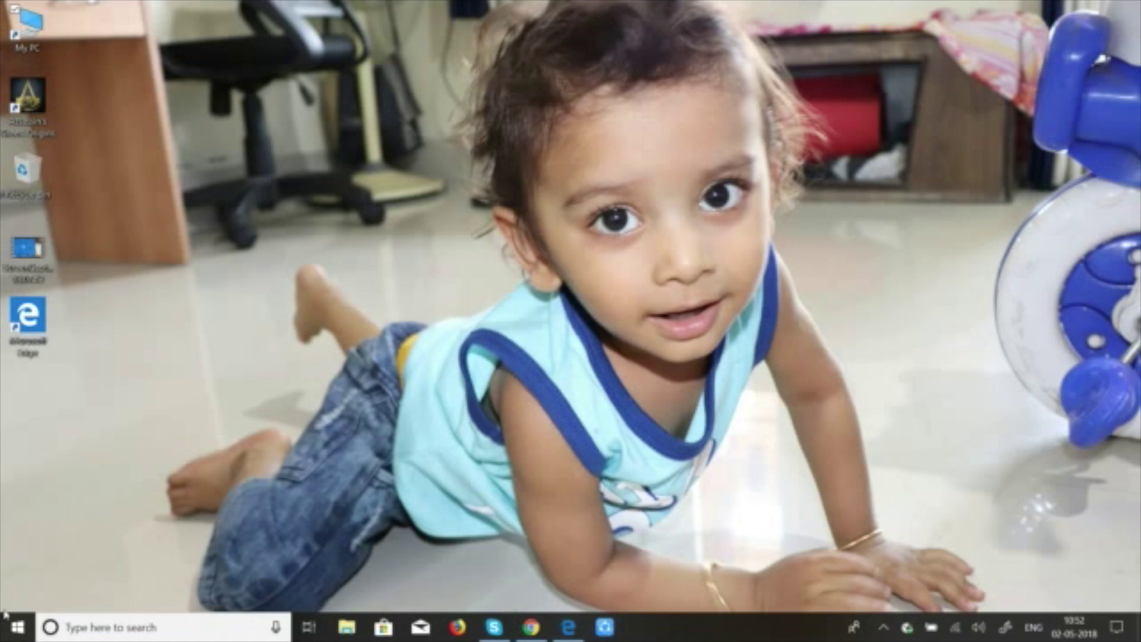
- Open the Focus assist page of the System settings
{"action": "left_click", "coordinate": [16, 629]}
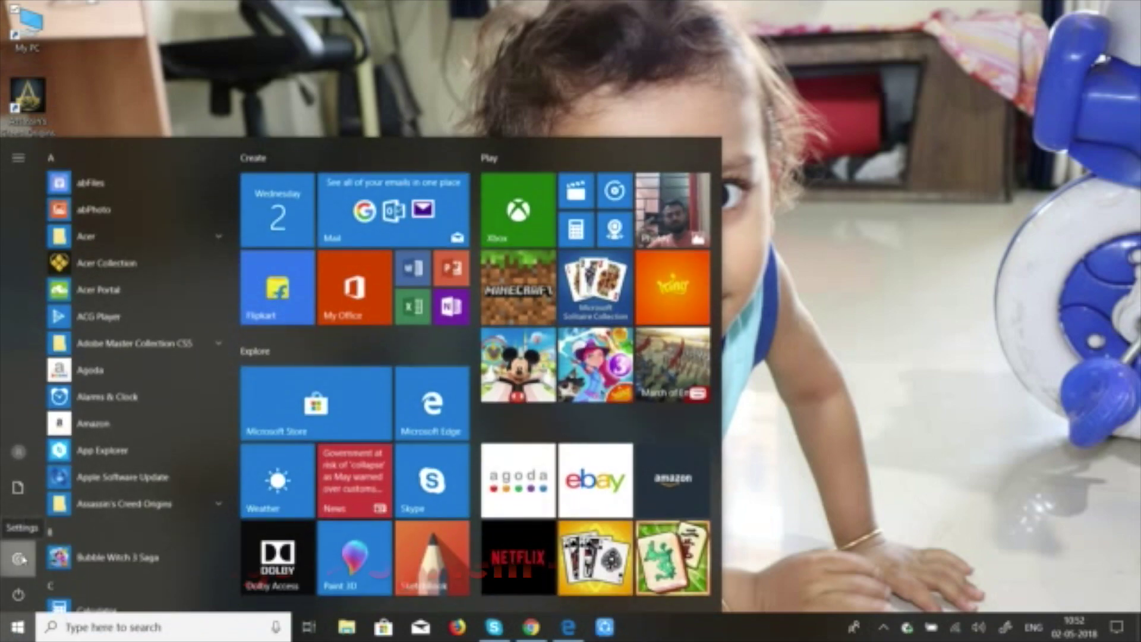
{"action": "left_click", "coordinate": [19, 559]}
{"action": "left_click", "coordinate": [221, 201]}
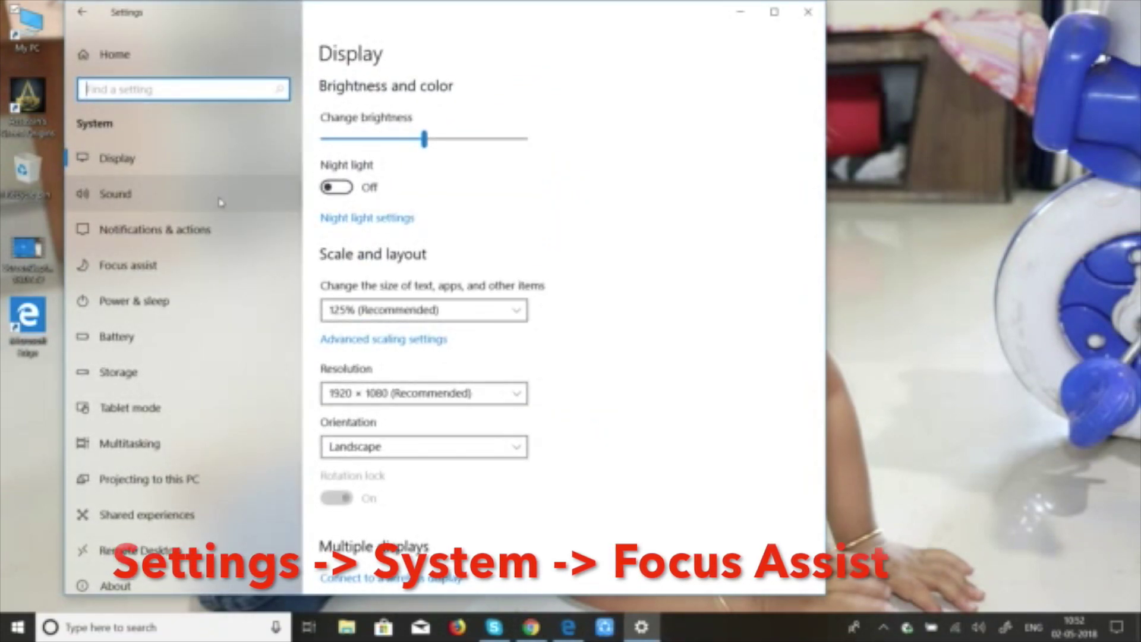
{"action": "left_click", "coordinate": [192, 264]}
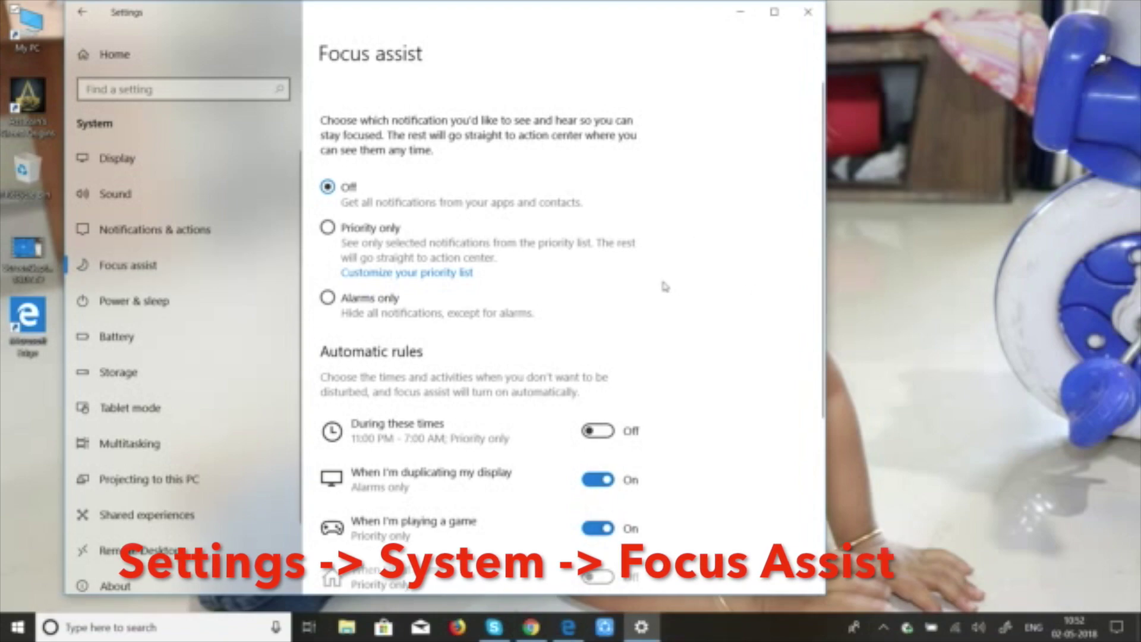
- Try the Priority only and Alarms only modes of Focus assist and set it back to Off
{"action": "scroll", "coordinate": [665, 287], "scroll_direction": "down", "scroll_amount": 1}
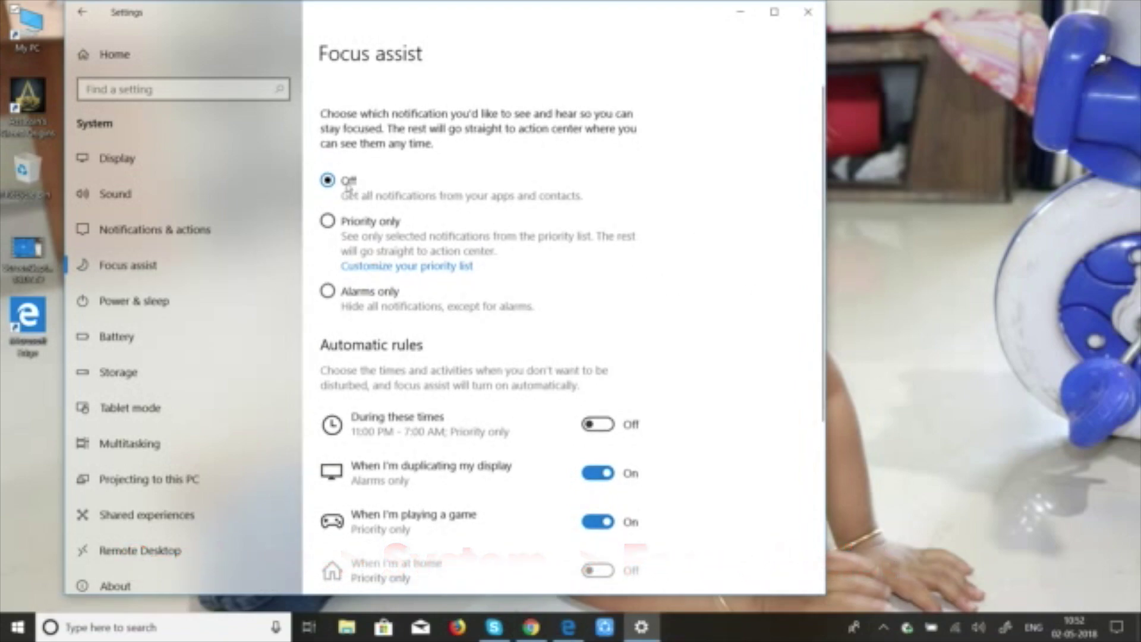
{"action": "left_click", "coordinate": [328, 226]}
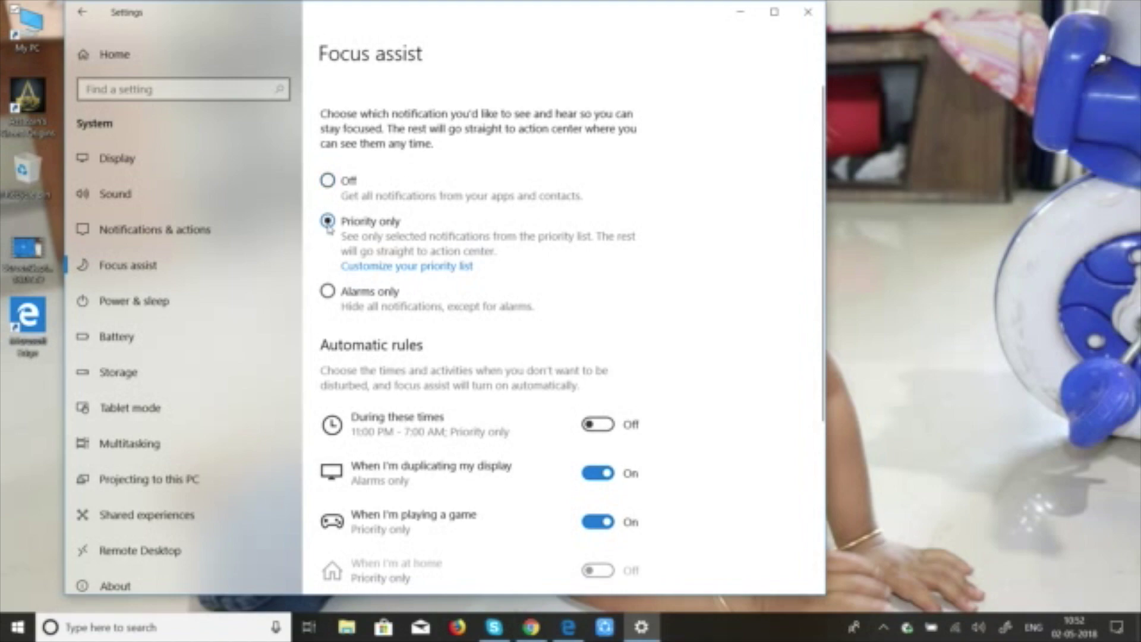
{"action": "left_click", "coordinate": [329, 291]}
{"action": "left_click", "coordinate": [328, 222]}
{"action": "left_click", "coordinate": [328, 181]}
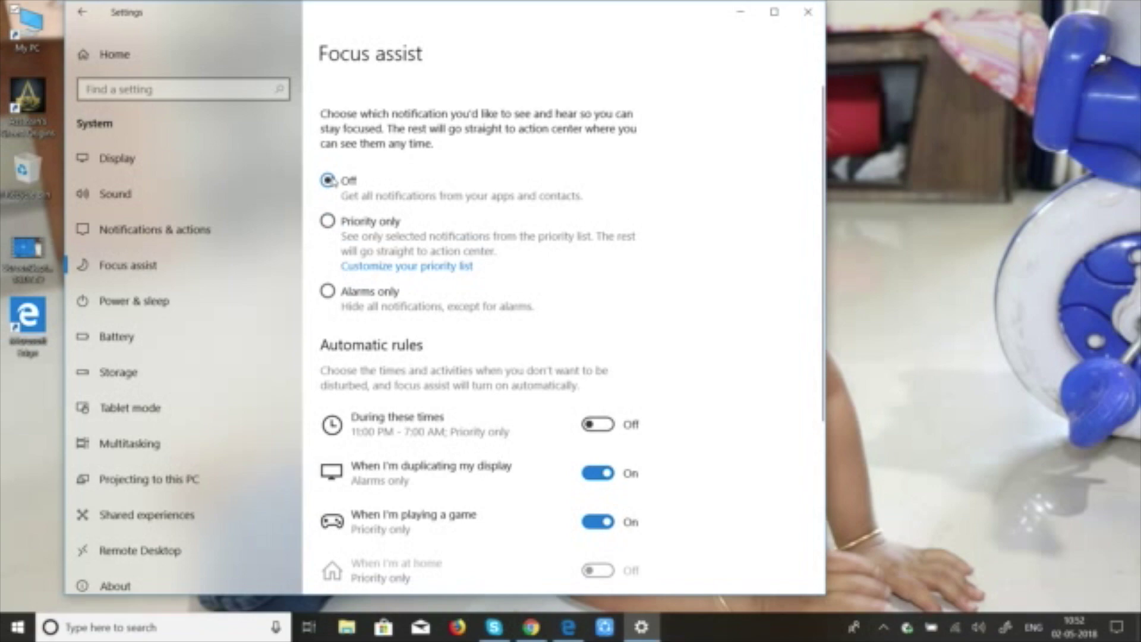
- Add Skype to the apps in the Focus assist priority list and close the Settings window
{"action": "left_click", "coordinate": [406, 267]}
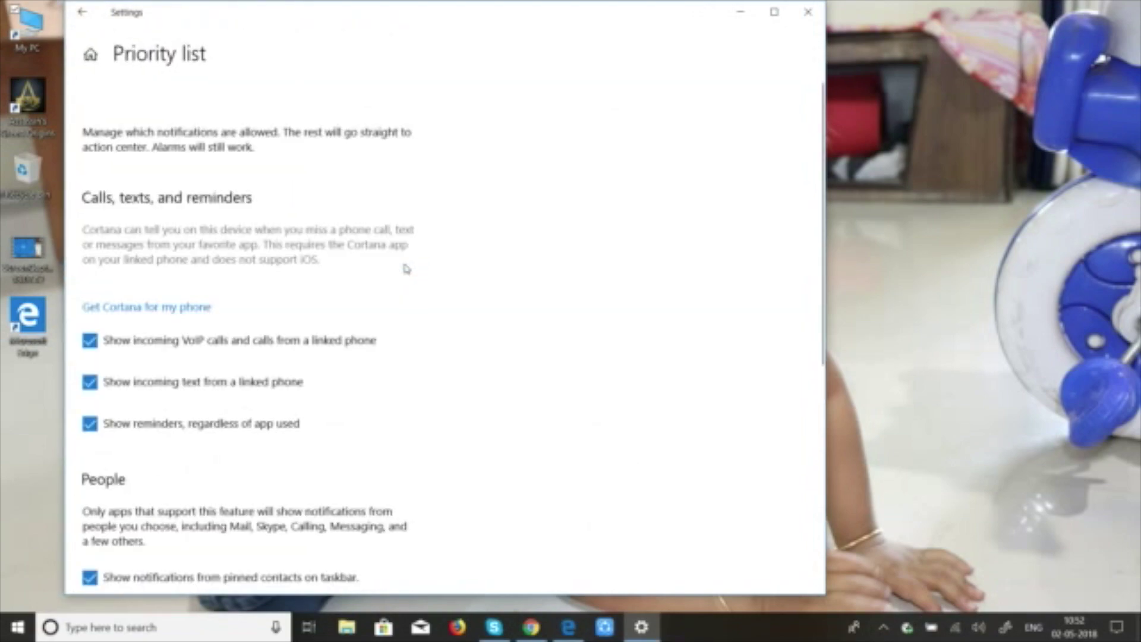
{"action": "scroll", "coordinate": [397, 354], "scroll_direction": "down", "scroll_amount": 5}
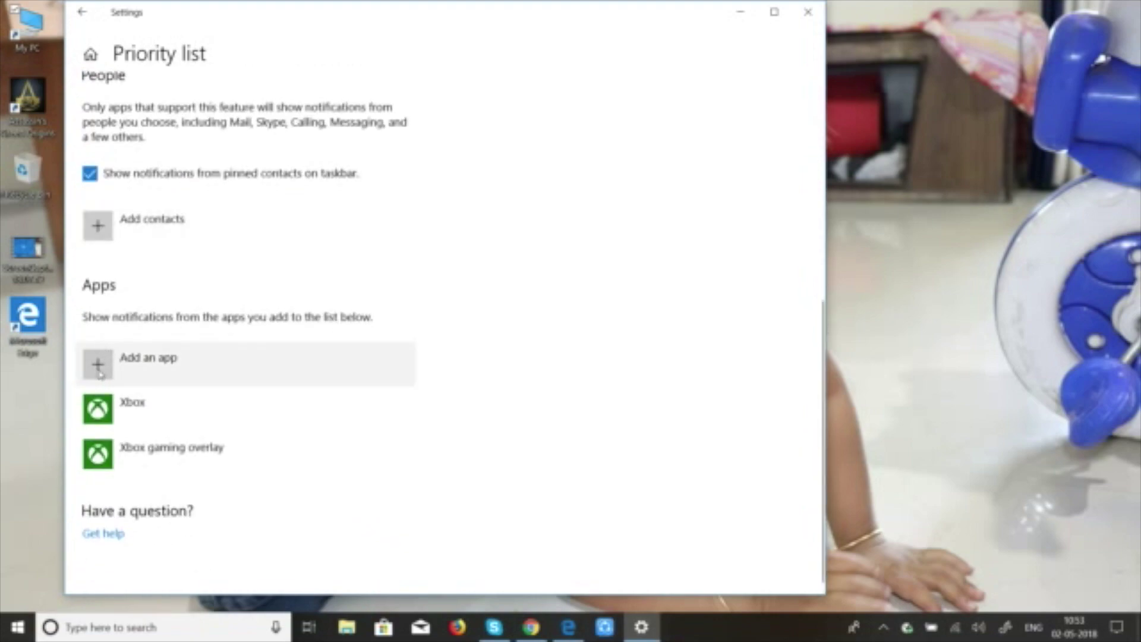
{"action": "left_click", "coordinate": [98, 365]}
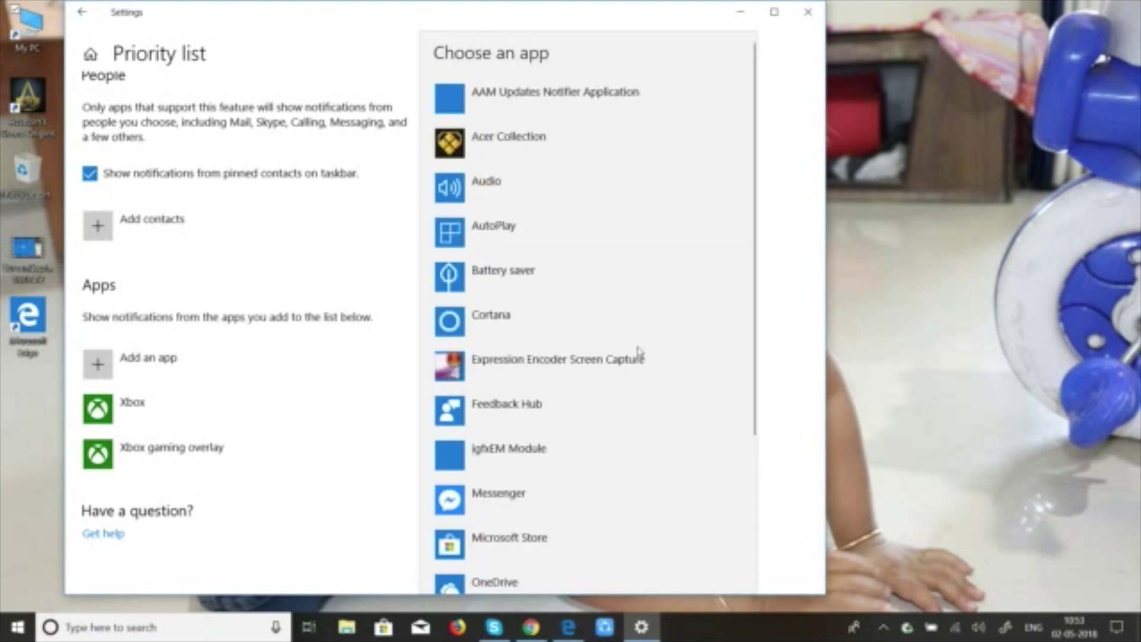
{"action": "scroll", "coordinate": [639, 352], "scroll_direction": "down", "scroll_amount": 3}
{"action": "scroll", "coordinate": [637, 351], "scroll_direction": "up", "scroll_amount": 2}
{"action": "scroll", "coordinate": [638, 352], "scroll_direction": "down", "scroll_amount": 2}
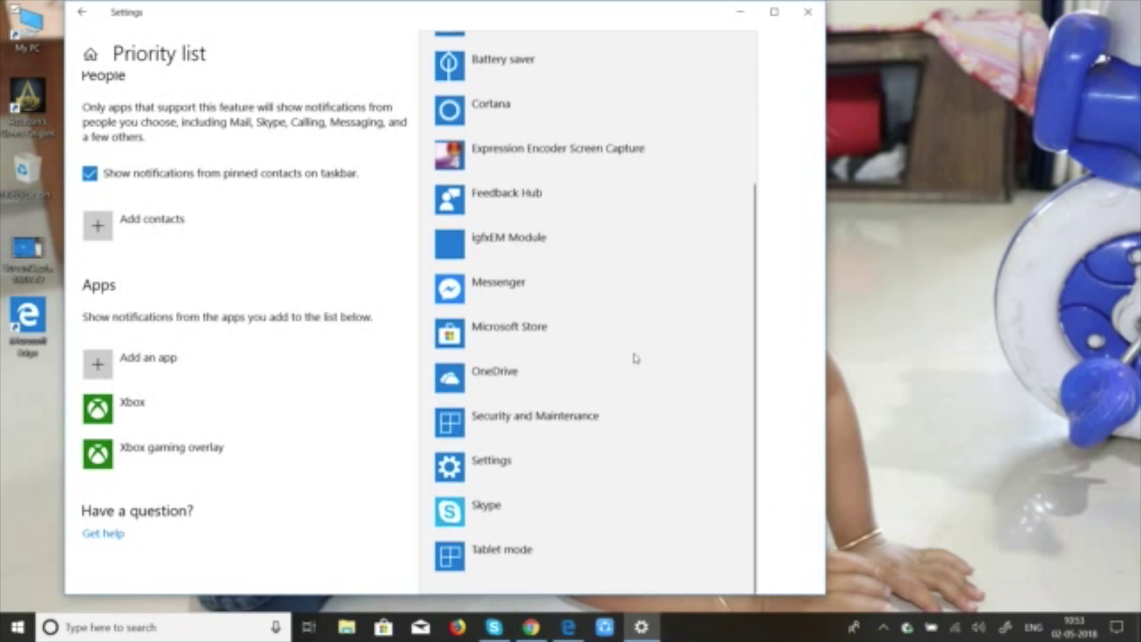
{"action": "left_click", "coordinate": [488, 506]}
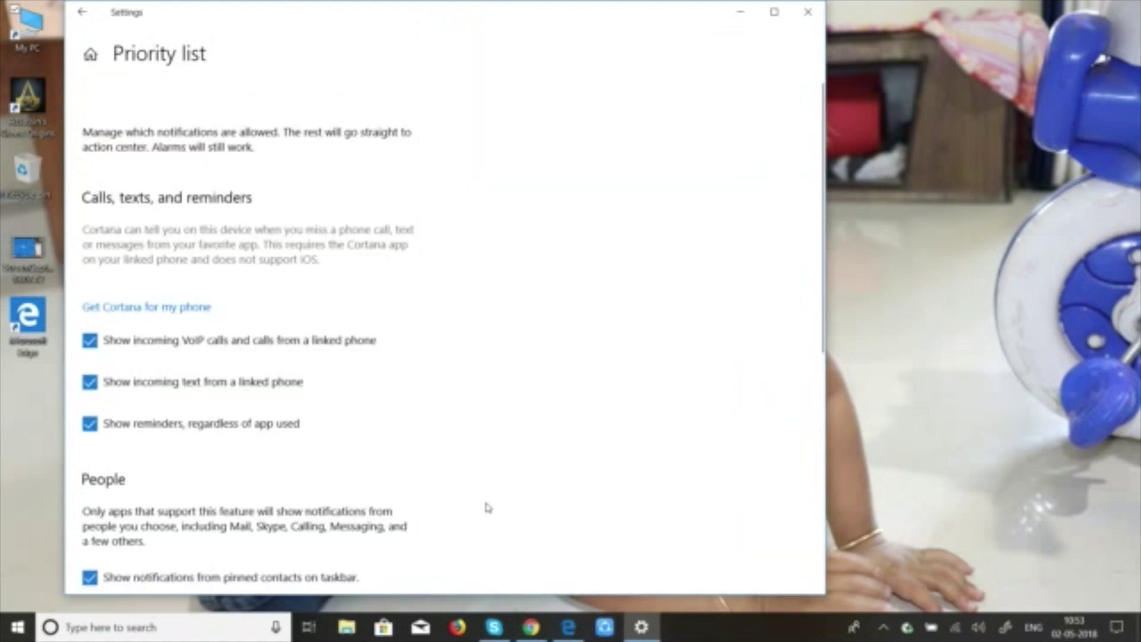
{"action": "left_click", "coordinate": [80, 13]}
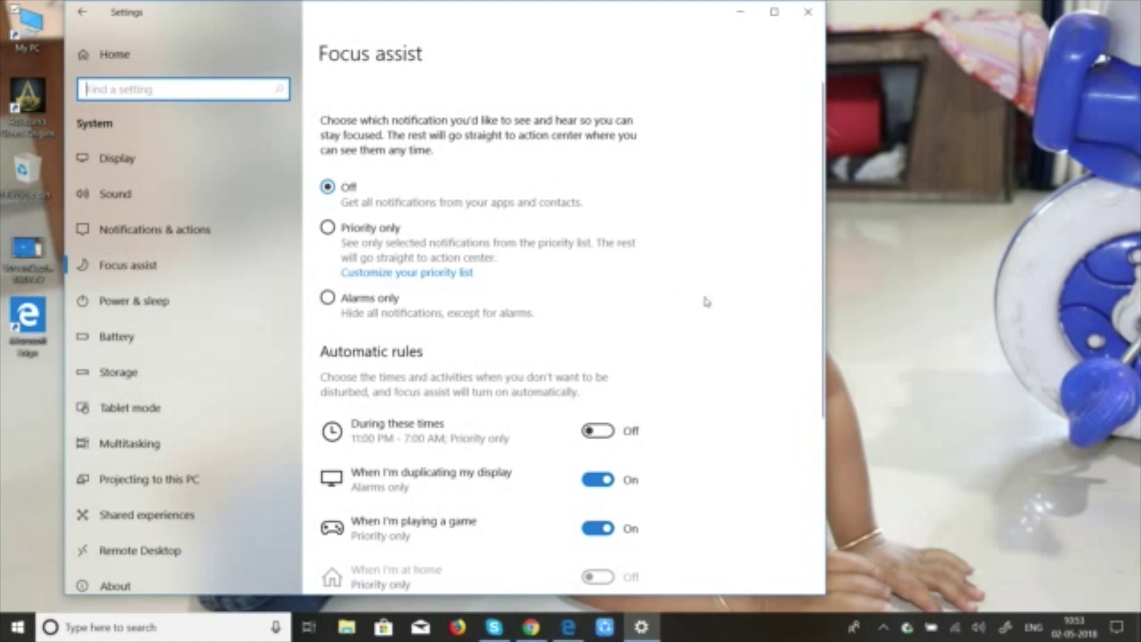
{"action": "left_click", "coordinate": [804, 18]}
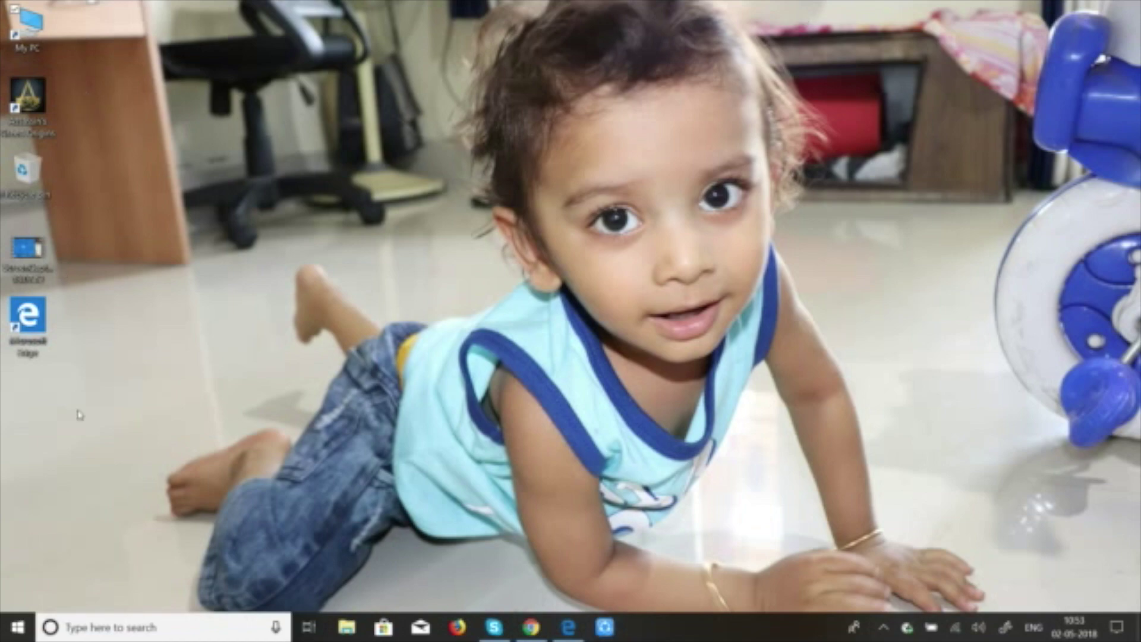
- Open the Accounts category in Windows Settings on the Your info page
{"action": "left_click", "coordinate": [16, 635]}
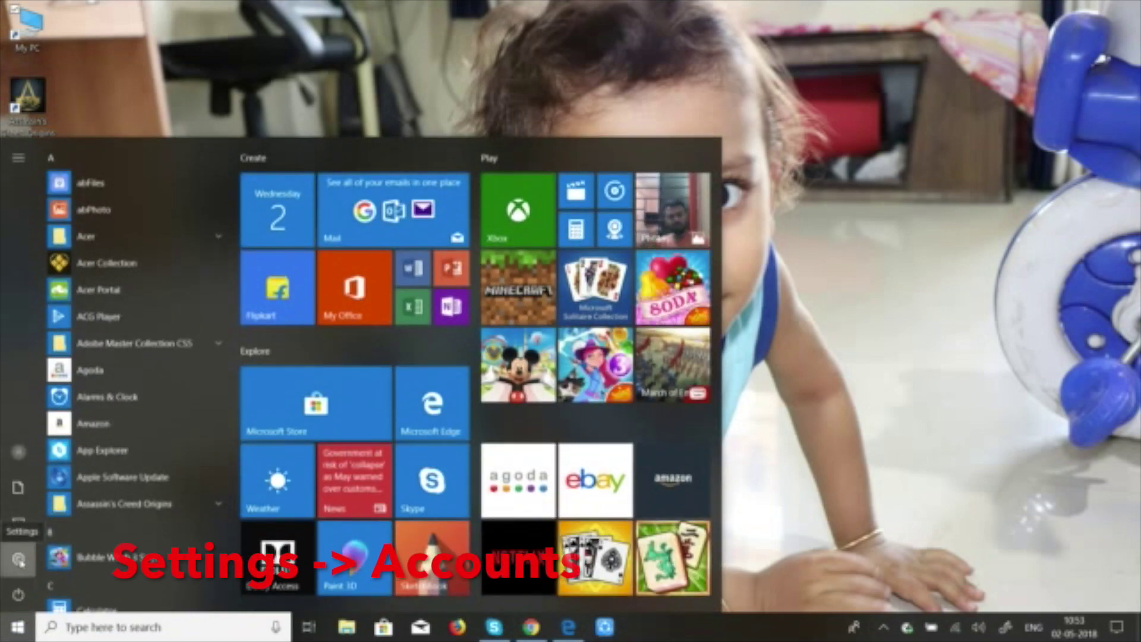
{"action": "left_click", "coordinate": [18, 561]}
{"action": "left_click", "coordinate": [239, 352]}
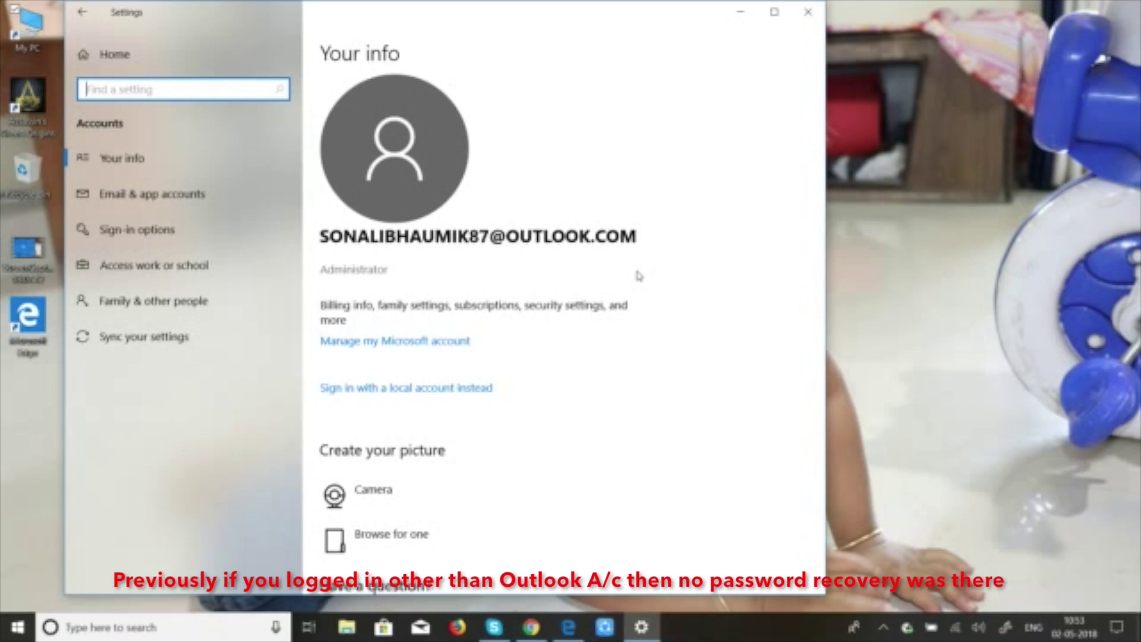
- Review the account options on the Your info page, view the switch to a local account, and cancel it
{"action": "scroll", "coordinate": [690, 349], "scroll_direction": "down", "scroll_amount": 3}
{"action": "scroll", "coordinate": [693, 352], "scroll_direction": "up", "scroll_amount": 2}
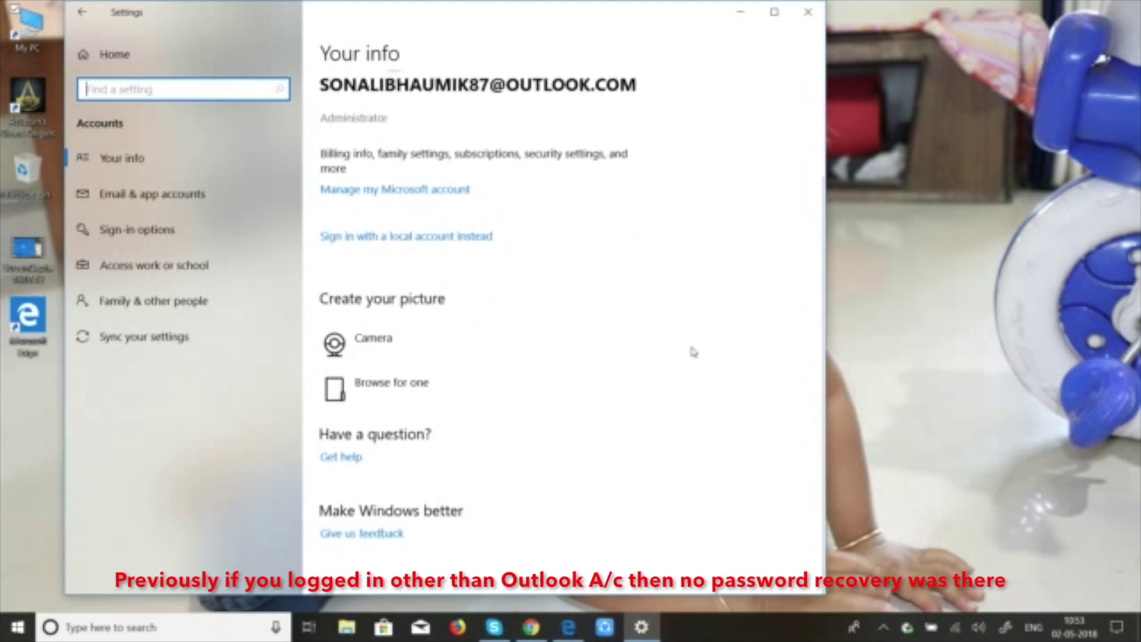
{"action": "scroll", "coordinate": [693, 352], "scroll_direction": "up", "scroll_amount": 1}
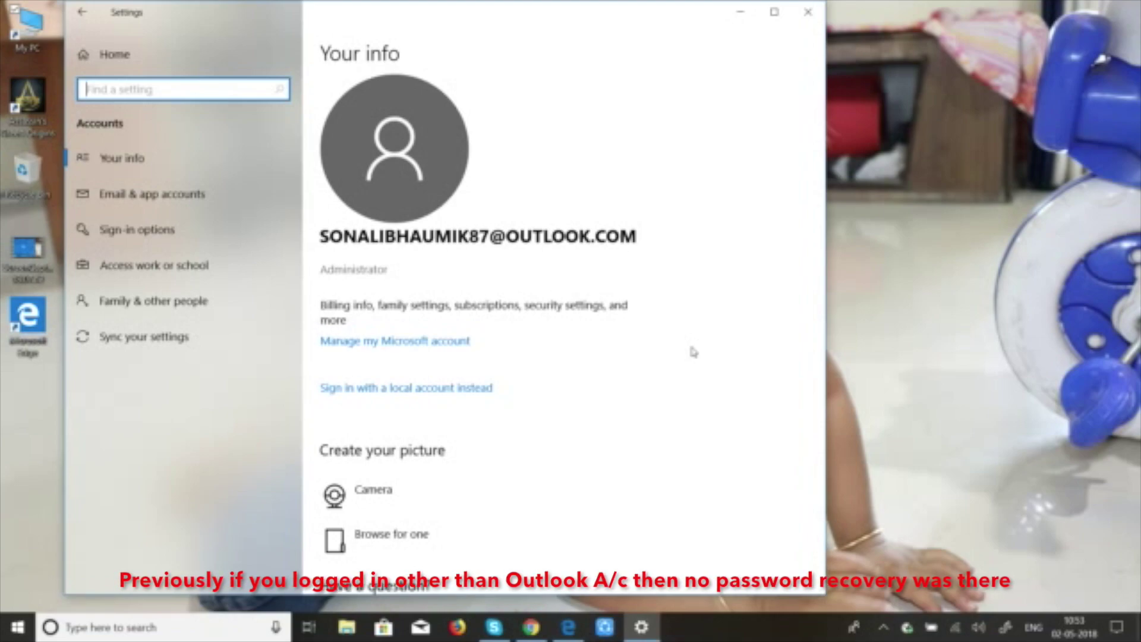
{"action": "scroll", "coordinate": [691, 352], "scroll_direction": "down", "scroll_amount": 1}
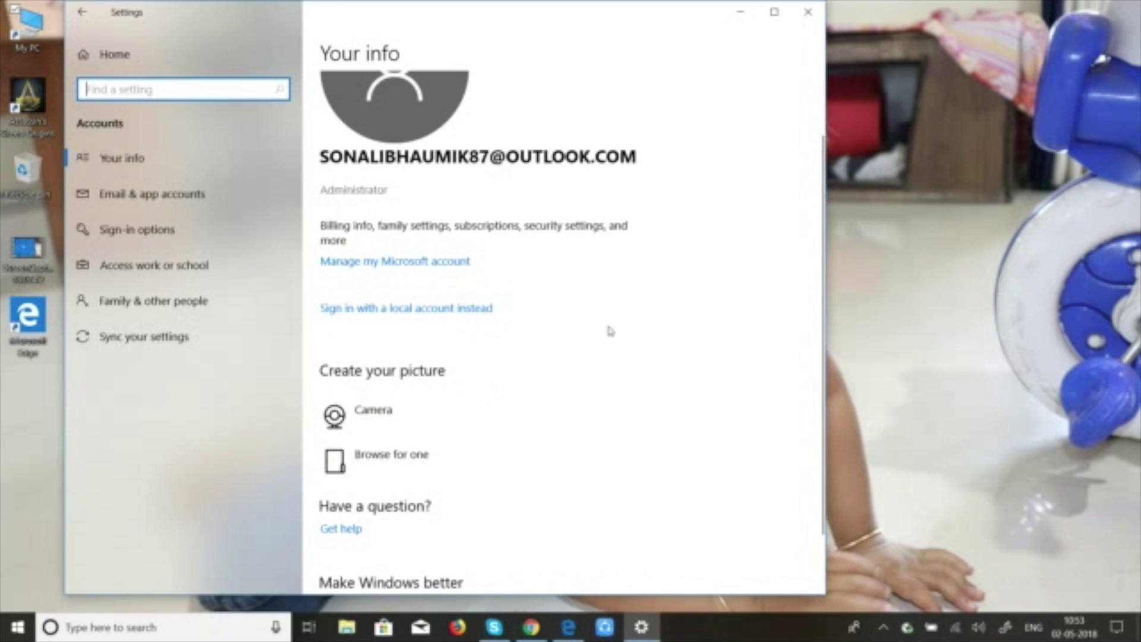
{"action": "left_click", "coordinate": [453, 308]}
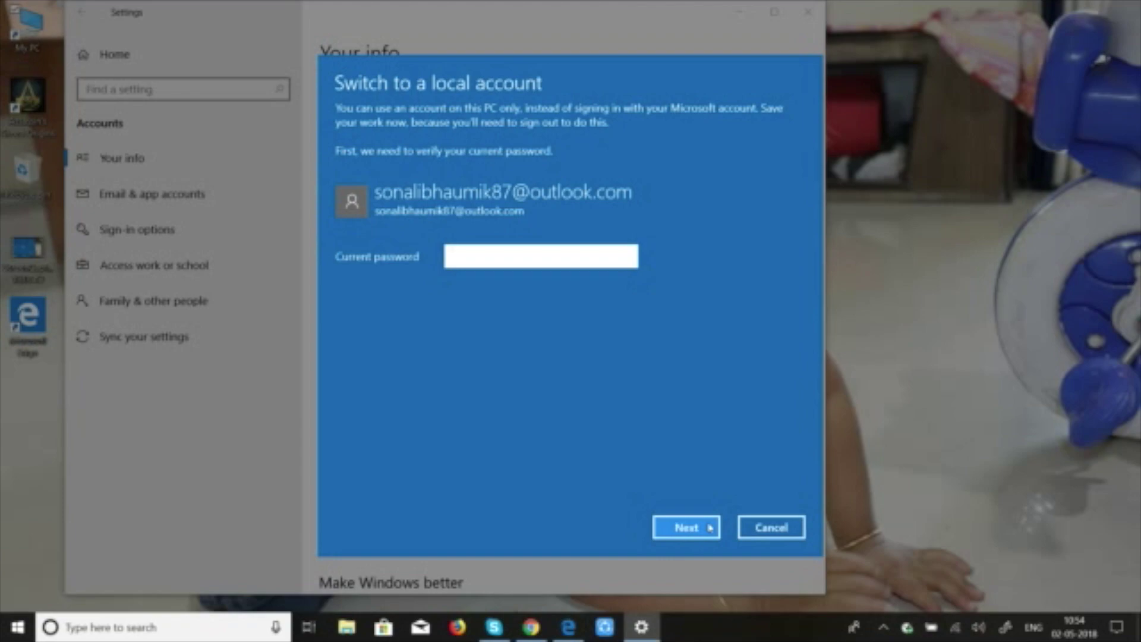
{"action": "left_click", "coordinate": [783, 527]}
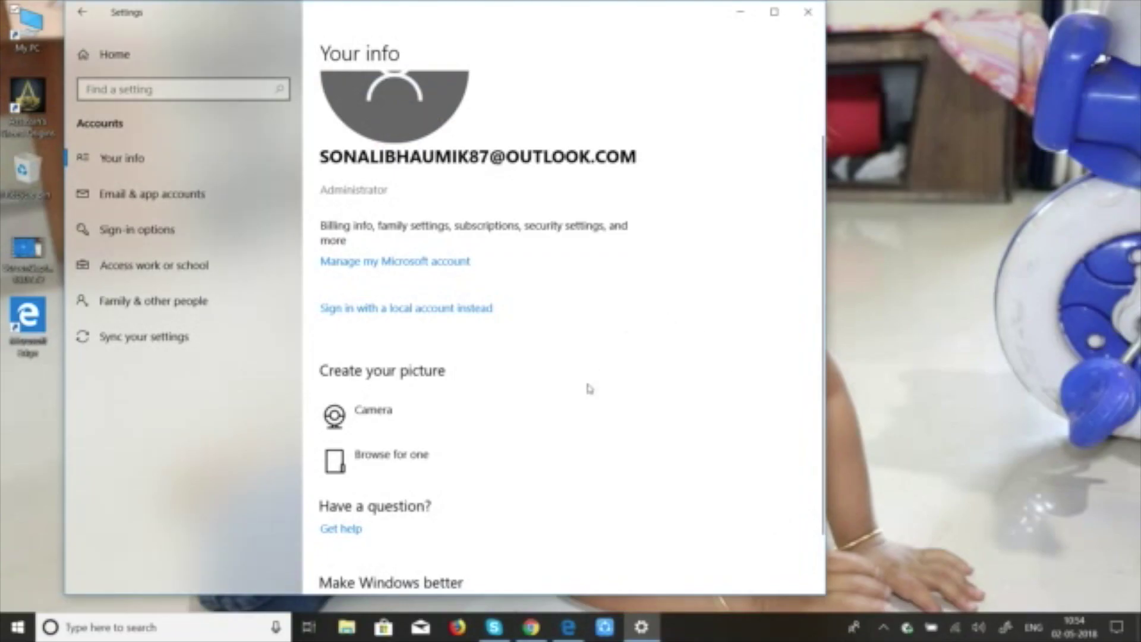
- Look over the rest of the Your info page and close the Settings window
{"action": "scroll", "coordinate": [591, 390], "scroll_direction": "down", "scroll_amount": 1}
{"action": "scroll", "coordinate": [592, 390], "scroll_direction": "up", "scroll_amount": 2}
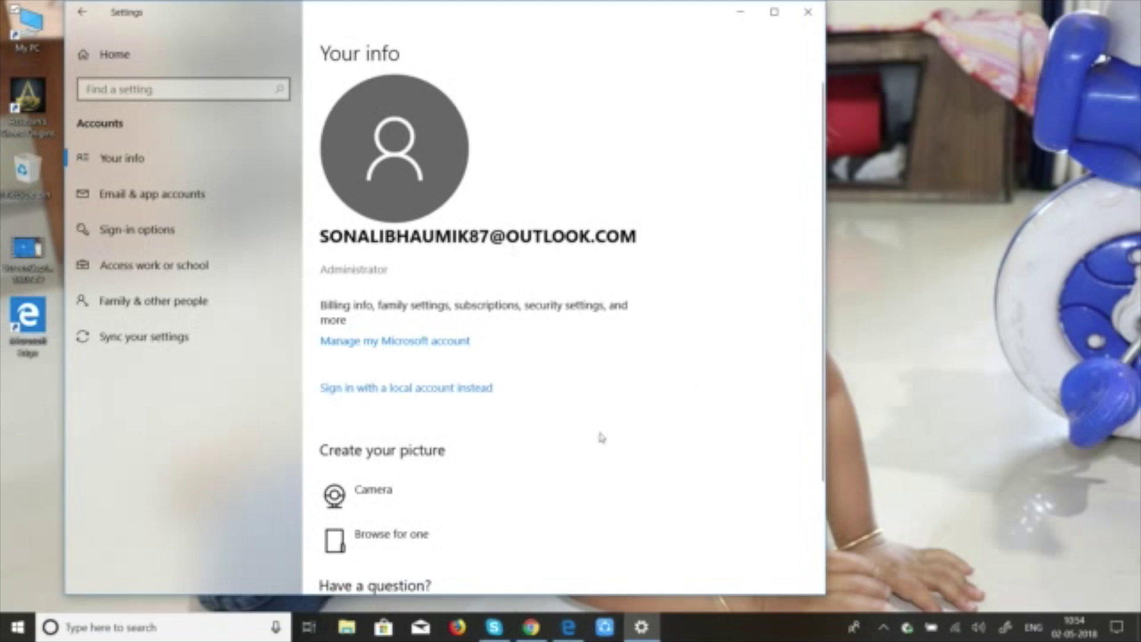
{"action": "scroll", "coordinate": [657, 334], "scroll_direction": "up", "scroll_amount": 1}
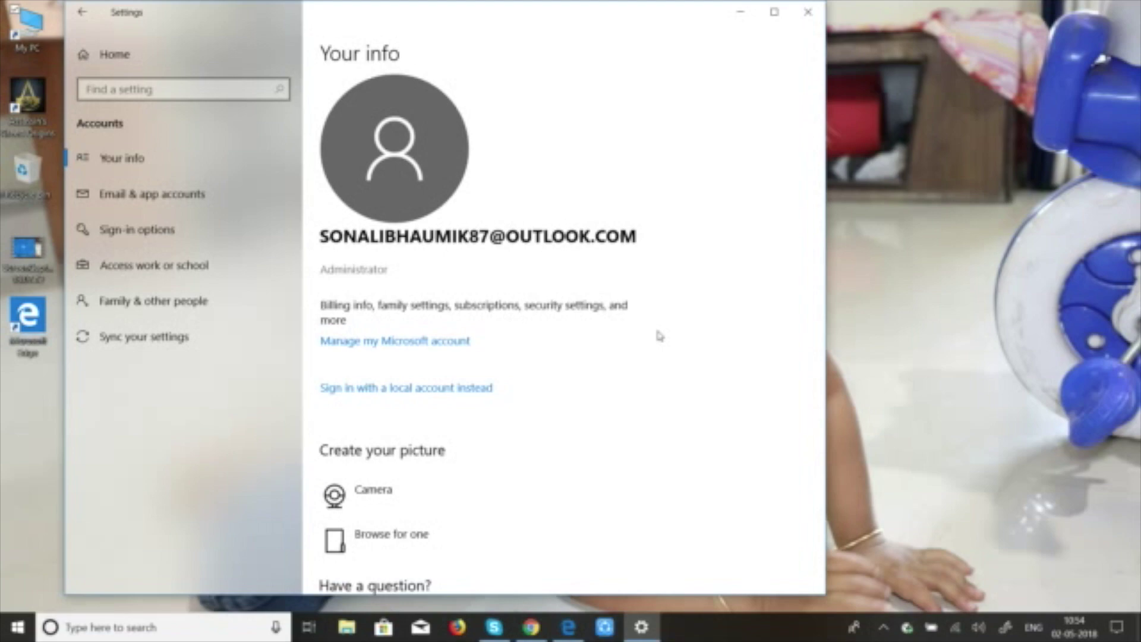
{"action": "scroll", "coordinate": [659, 336], "scroll_direction": "down", "scroll_amount": 3}
{"action": "scroll", "coordinate": [660, 336], "scroll_direction": "up", "scroll_amount": 3}
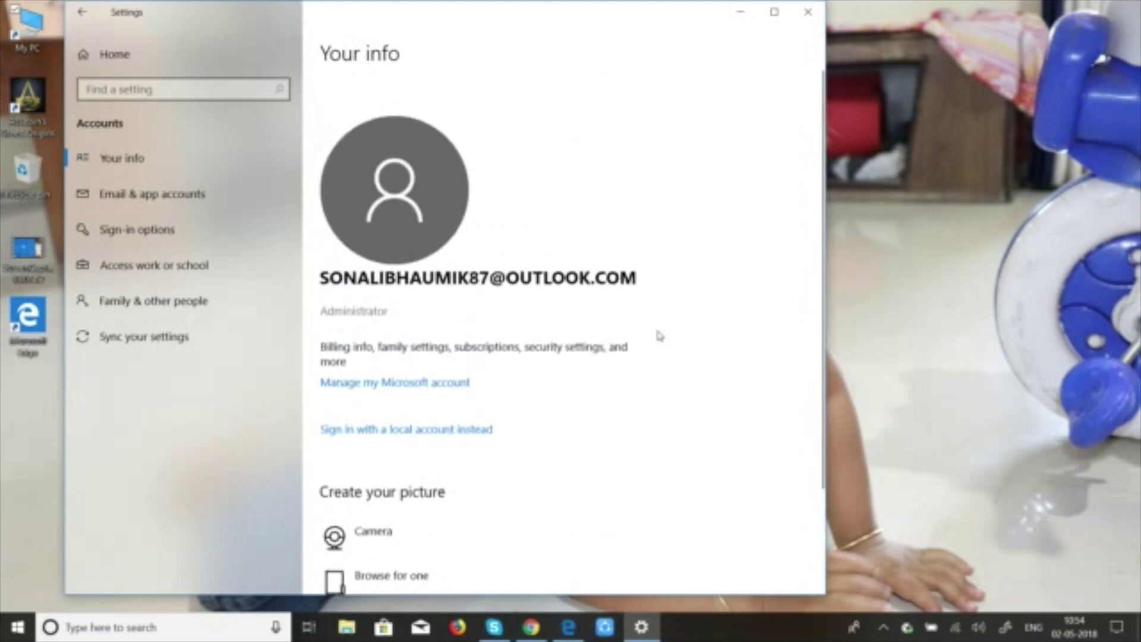
{"action": "key", "text": "alt+F4"}
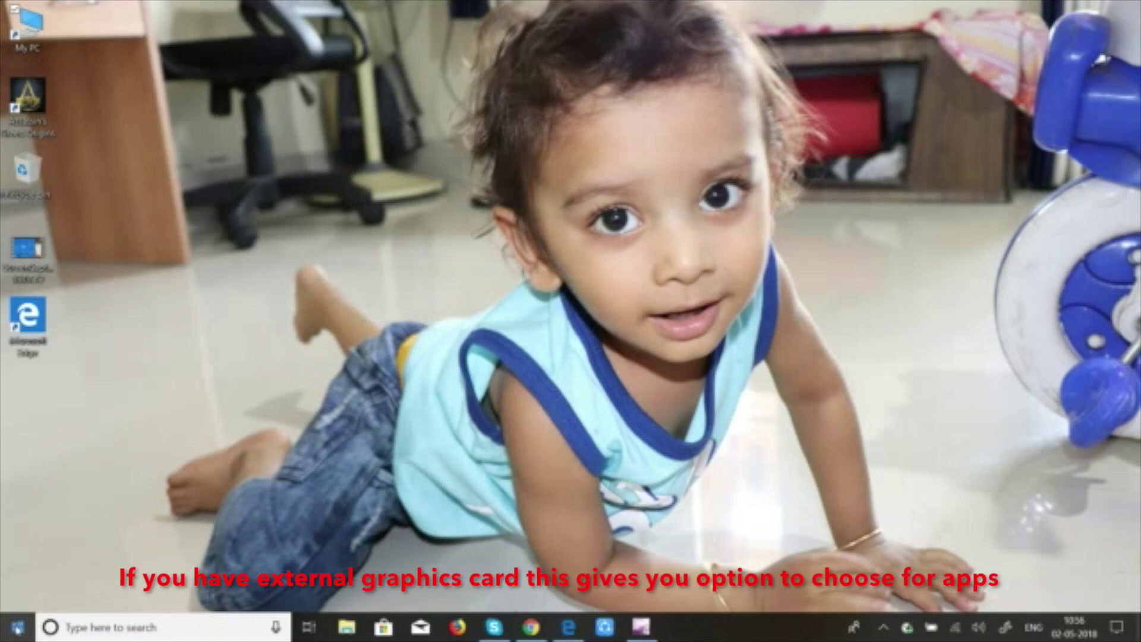
- Open the Graphics settings page from the Display section of the System settings
{"action": "left_click", "coordinate": [17, 626]}
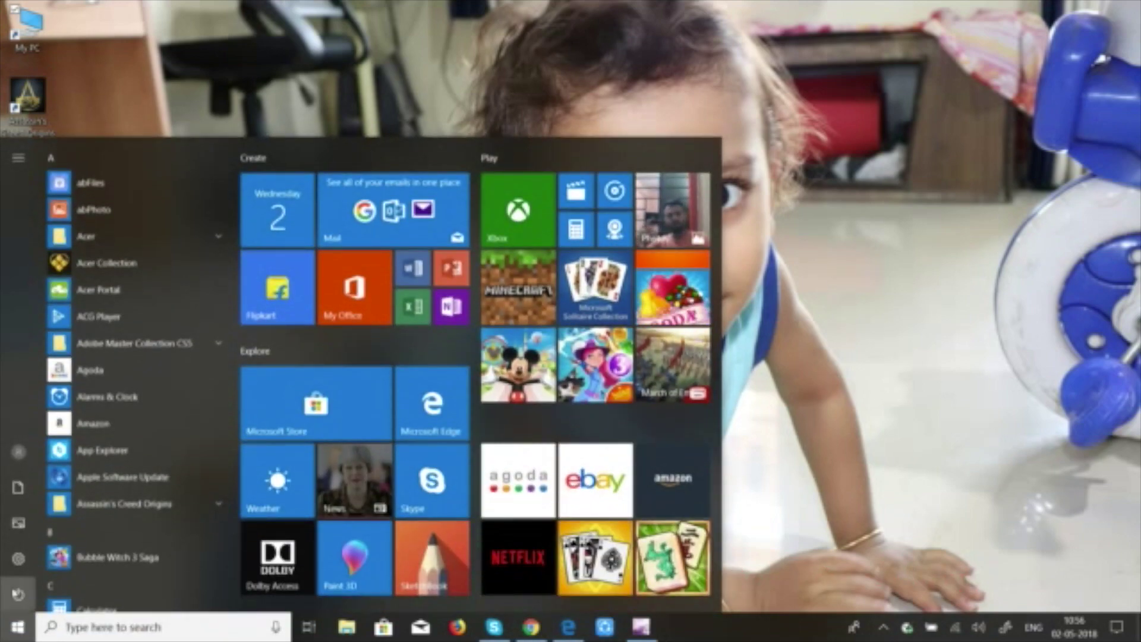
{"action": "left_click", "coordinate": [18, 559]}
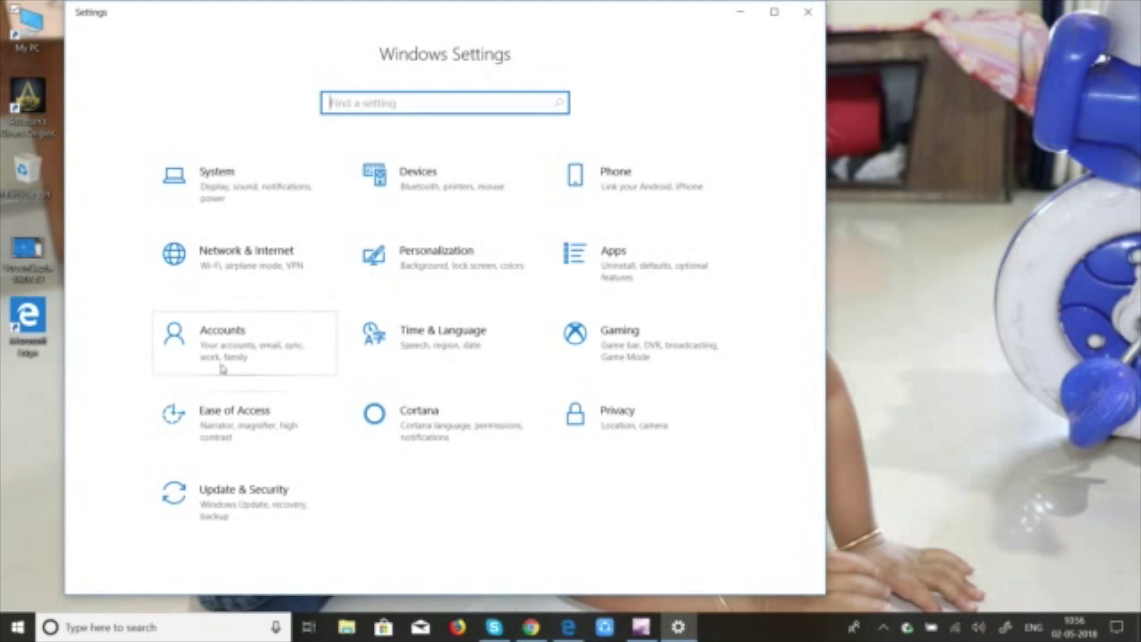
{"action": "left_click", "coordinate": [237, 179]}
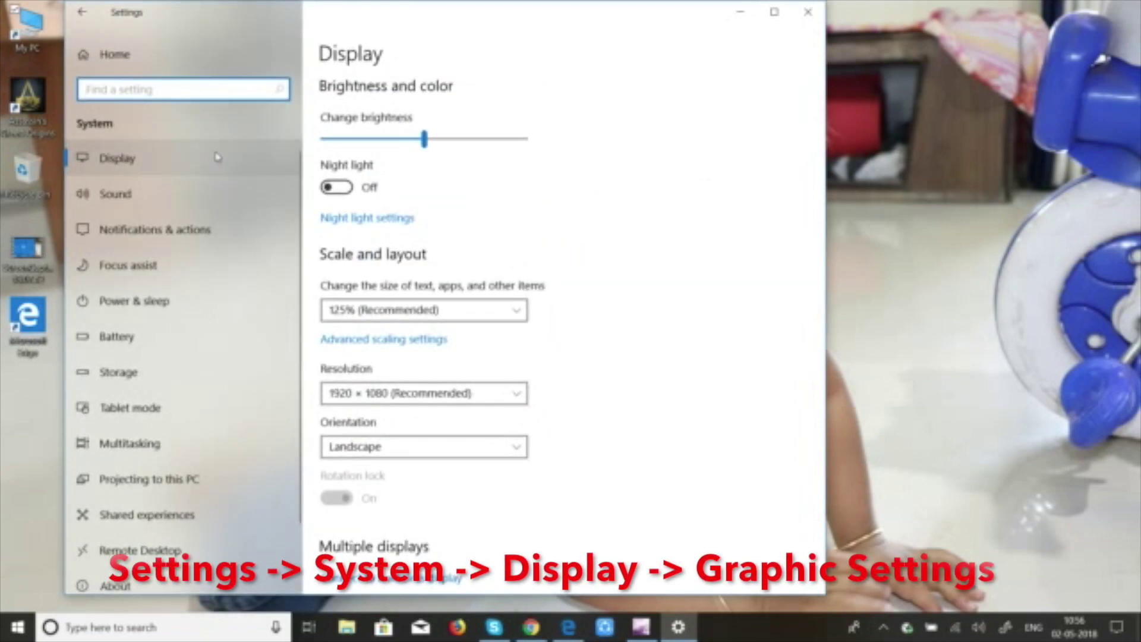
{"action": "left_click", "coordinate": [217, 157]}
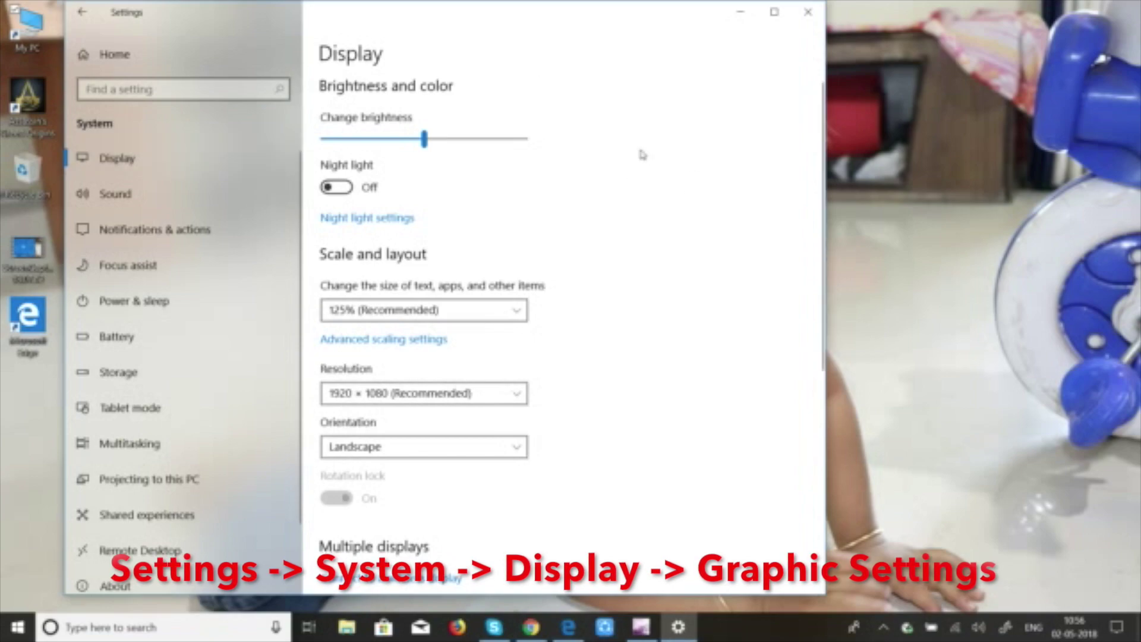
{"action": "scroll", "coordinate": [625, 287], "scroll_direction": "down", "scroll_amount": 5}
{"action": "scroll", "coordinate": [628, 287], "scroll_direction": "down", "scroll_amount": 1}
{"action": "scroll", "coordinate": [627, 287], "scroll_direction": "up", "scroll_amount": 5}
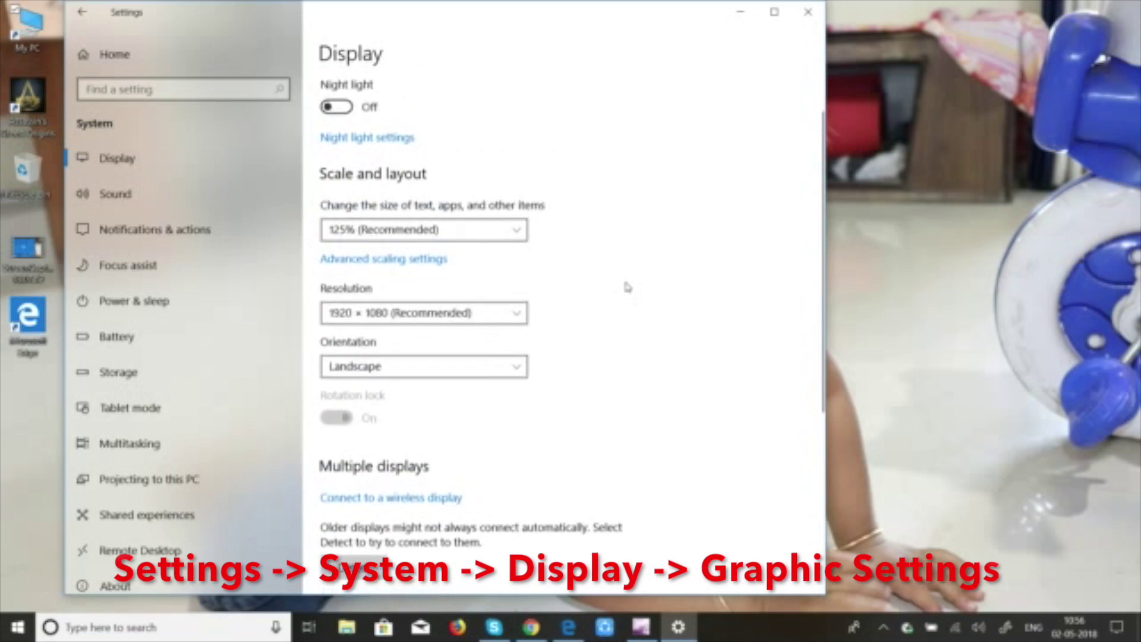
{"action": "scroll", "coordinate": [626, 286], "scroll_direction": "up", "scroll_amount": 1}
{"action": "scroll", "coordinate": [625, 286], "scroll_direction": "down", "scroll_amount": 5}
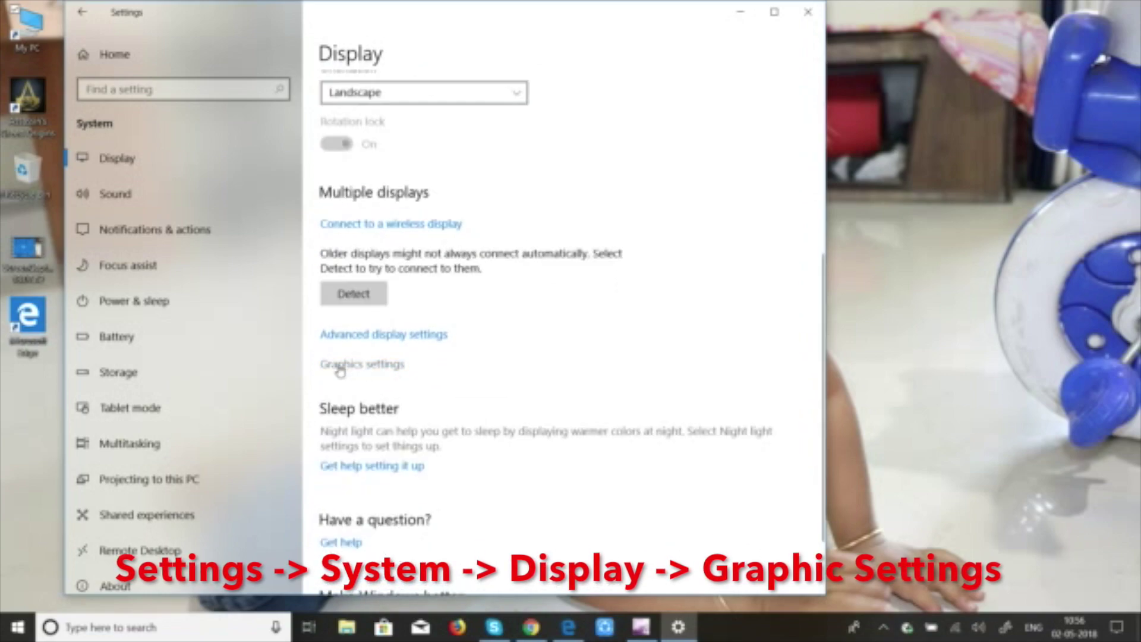
{"action": "left_click", "coordinate": [380, 368]}
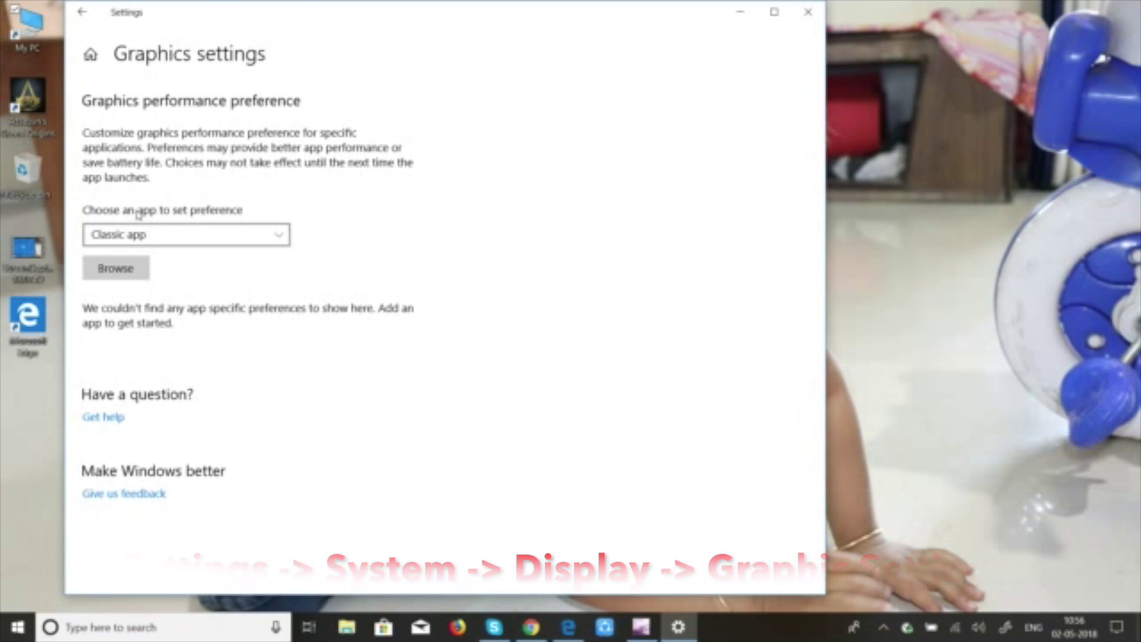
- Add the classic app ACOrigins from the Assassin's Creed Origins folder in Program Files (x86) to the graphics performance preferences
{"action": "left_click", "coordinate": [242, 240]}
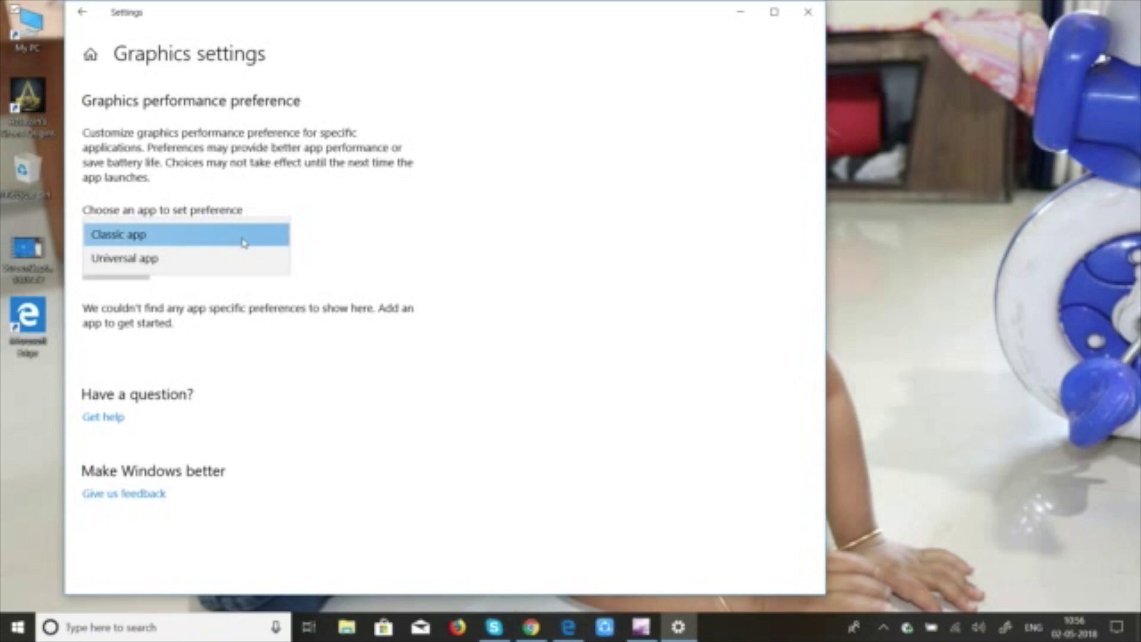
{"action": "left_click", "coordinate": [395, 252]}
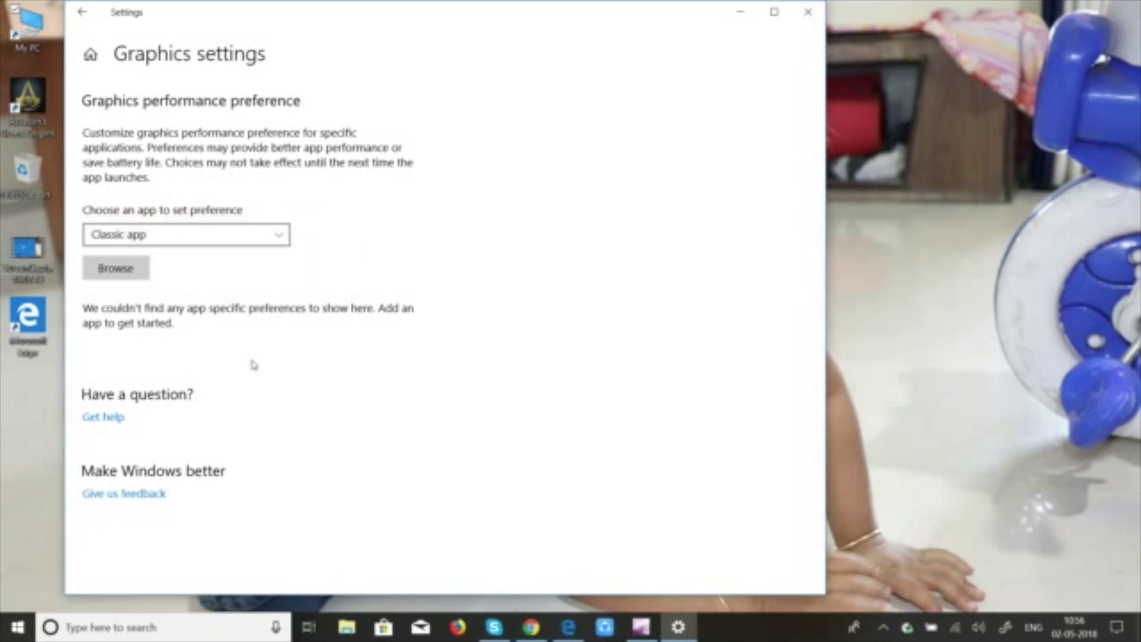
{"action": "left_click", "coordinate": [116, 274]}
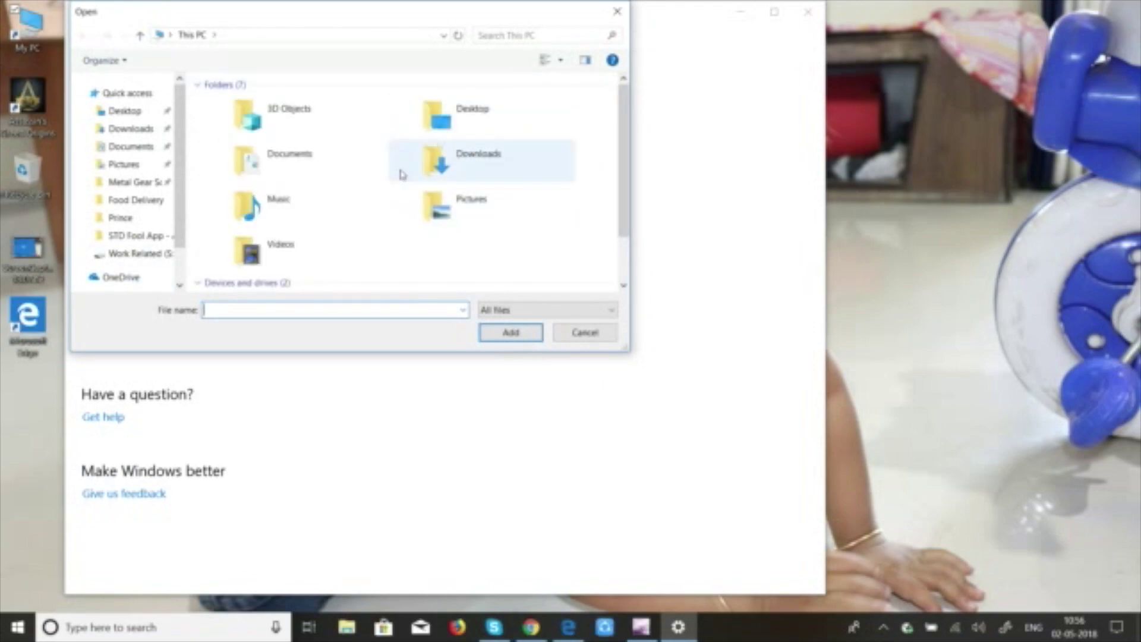
{"action": "scroll", "coordinate": [403, 199], "scroll_direction": "down", "scroll_amount": 1}
{"action": "scroll", "coordinate": [404, 201], "scroll_direction": "up", "scroll_amount": 1}
{"action": "scroll", "coordinate": [404, 201], "scroll_direction": "down", "scroll_amount": 1}
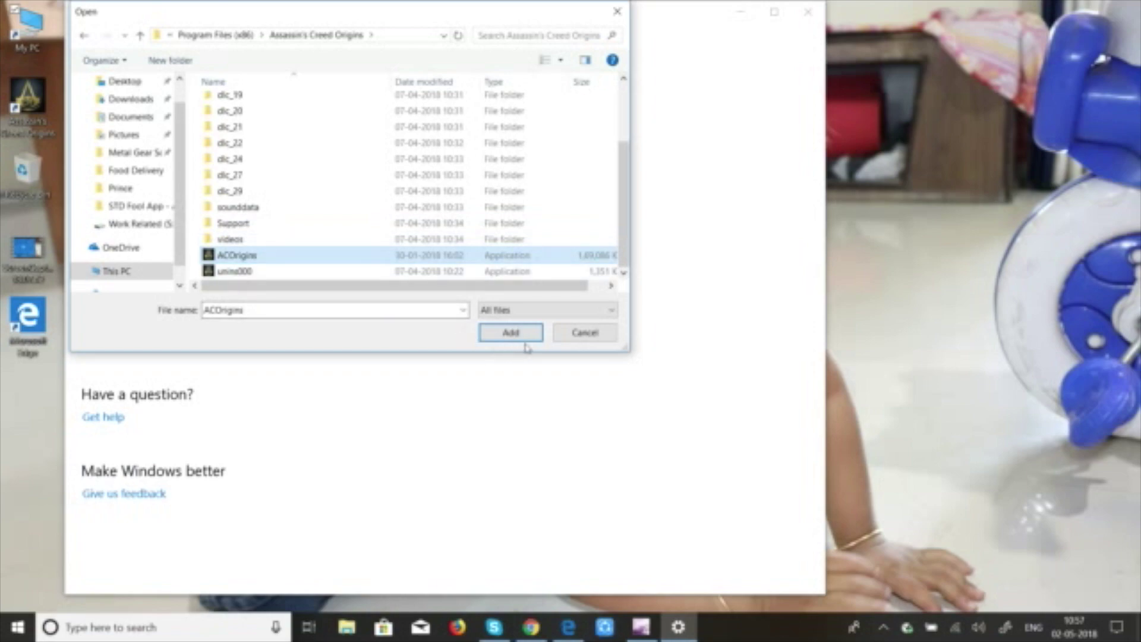
{"action": "left_click", "coordinate": [526, 335]}
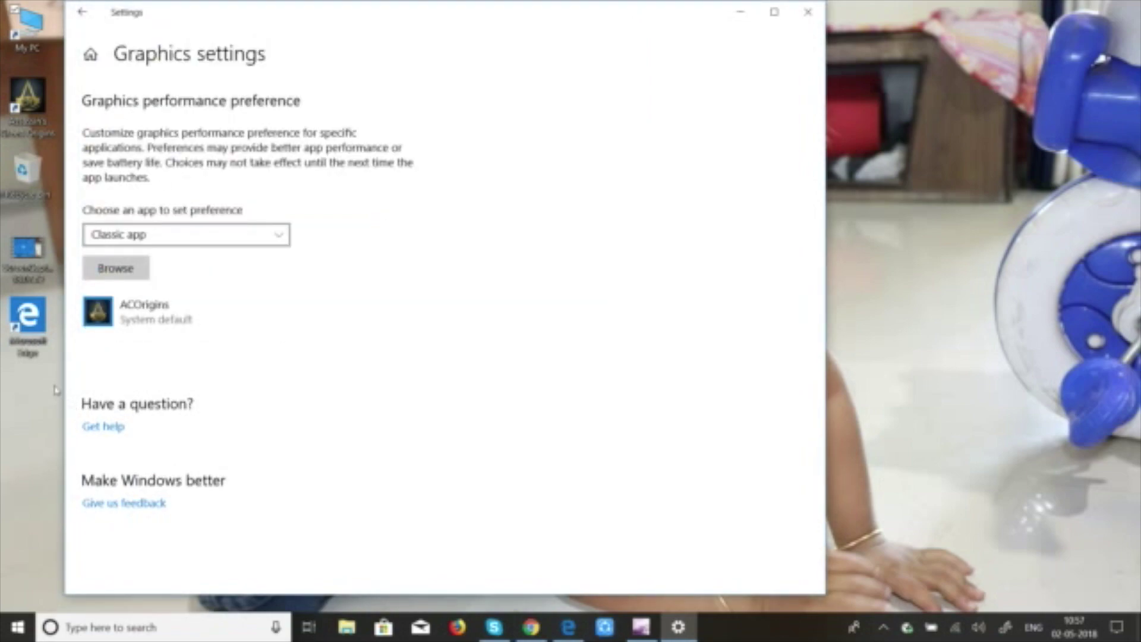
- Set the graphics preference of ACOrigins to High performance, save it, and close the Settings window
{"action": "left_click", "coordinate": [142, 322]}
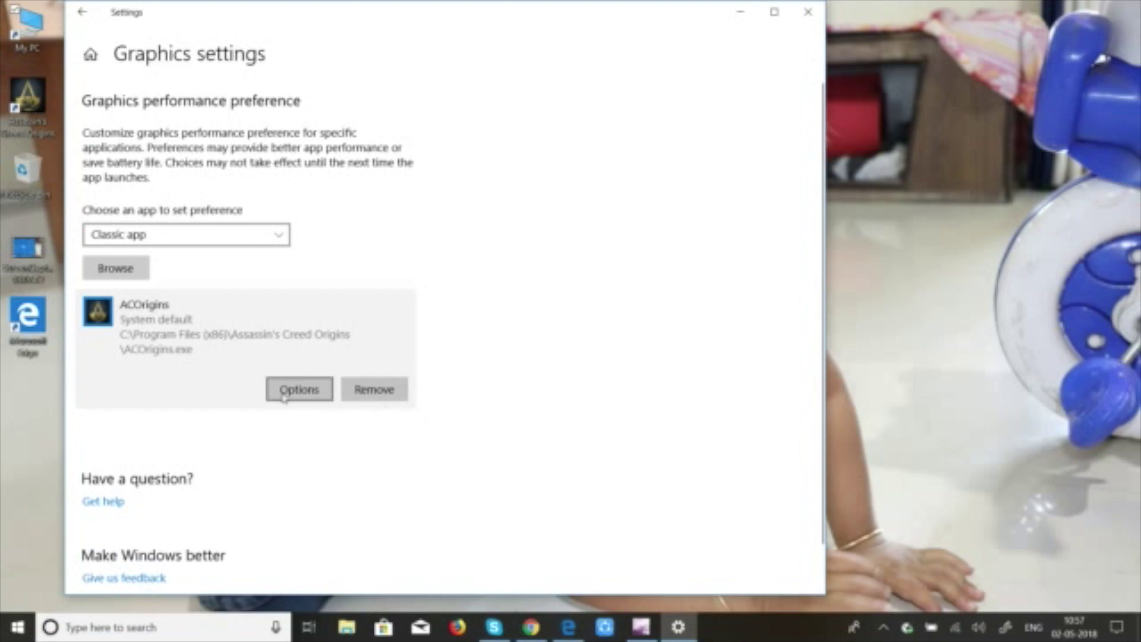
{"action": "left_click", "coordinate": [284, 398]}
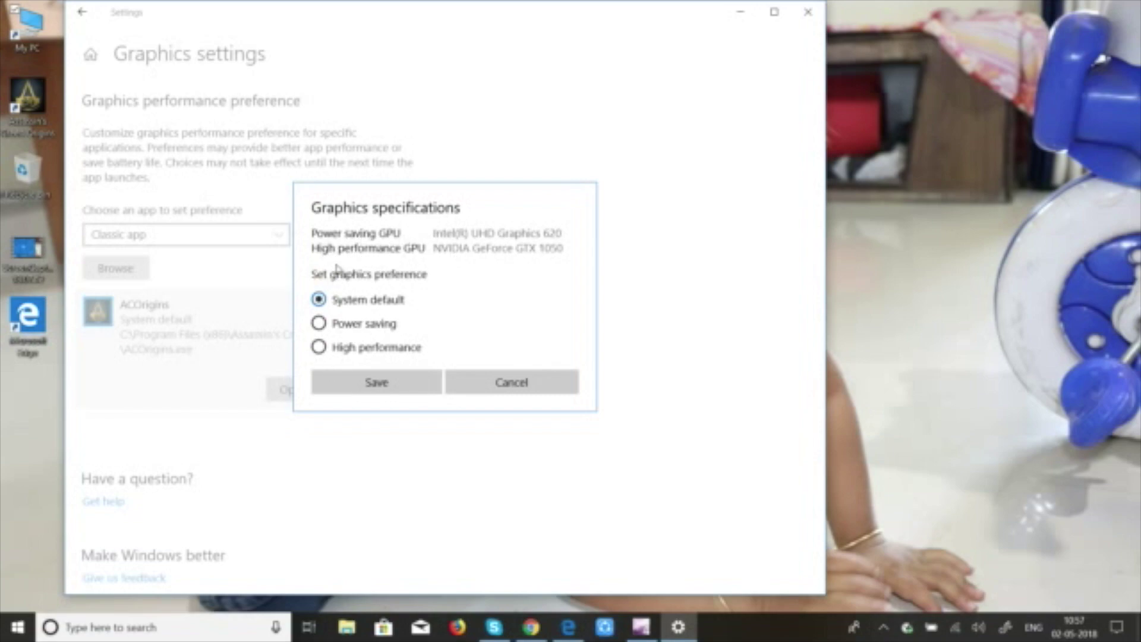
{"action": "left_click", "coordinate": [318, 349]}
{"action": "left_click", "coordinate": [390, 380]}
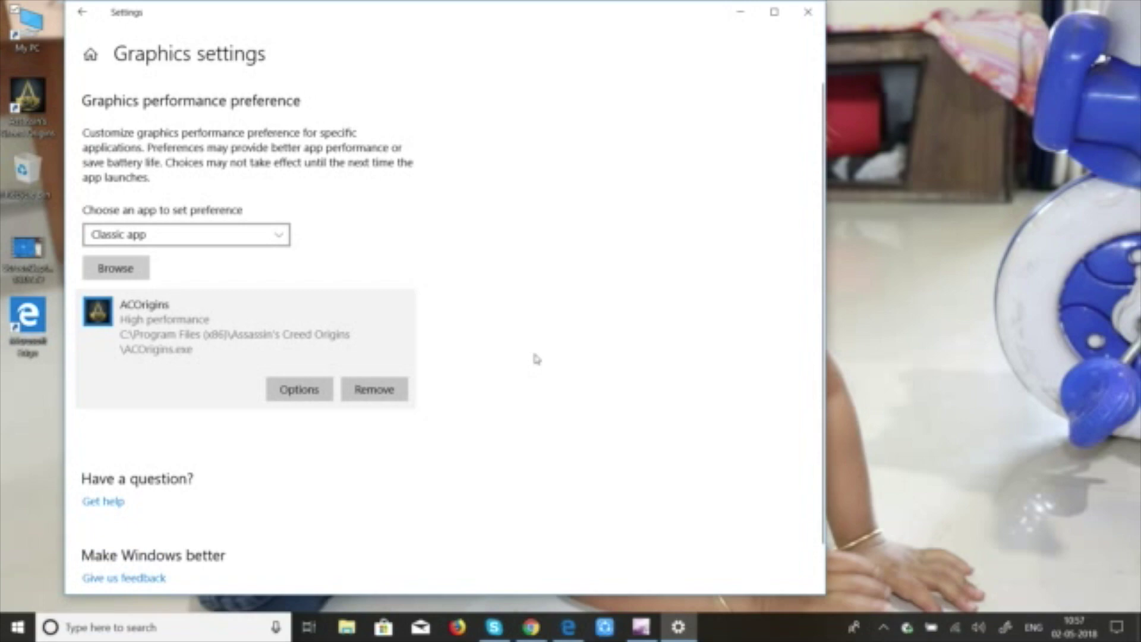
{"action": "scroll", "coordinate": [537, 359], "scroll_direction": "down", "scroll_amount": 1}
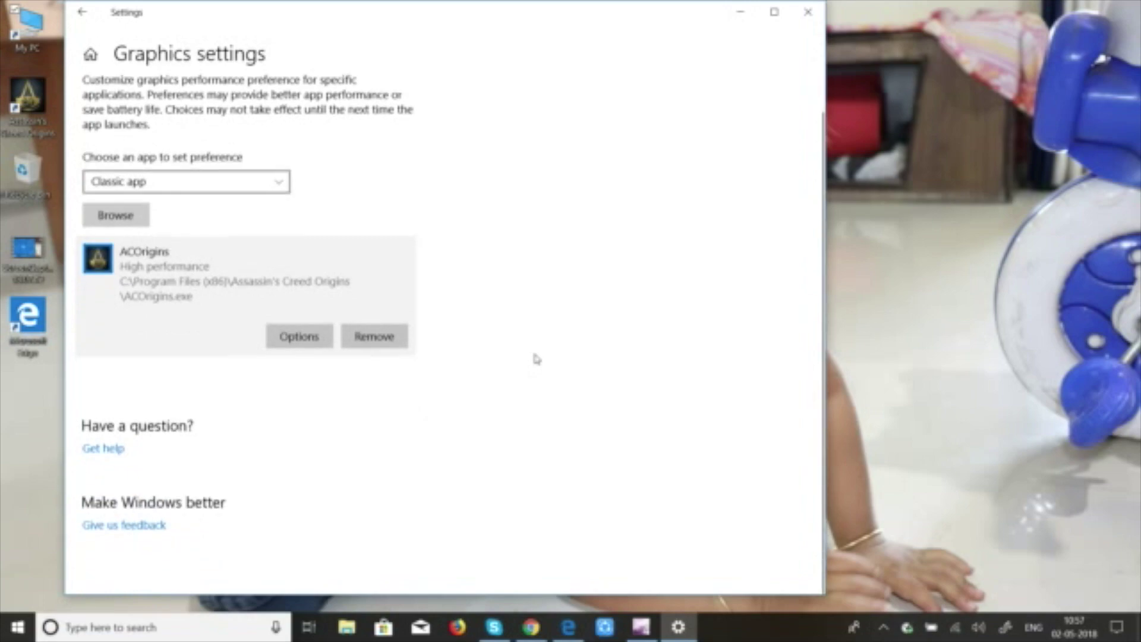
{"action": "scroll", "coordinate": [537, 359], "scroll_direction": "up", "scroll_amount": 1}
{"action": "scroll", "coordinate": [537, 359], "scroll_direction": "down", "scroll_amount": 1}
{"action": "scroll", "coordinate": [537, 359], "scroll_direction": "up", "scroll_amount": 1}
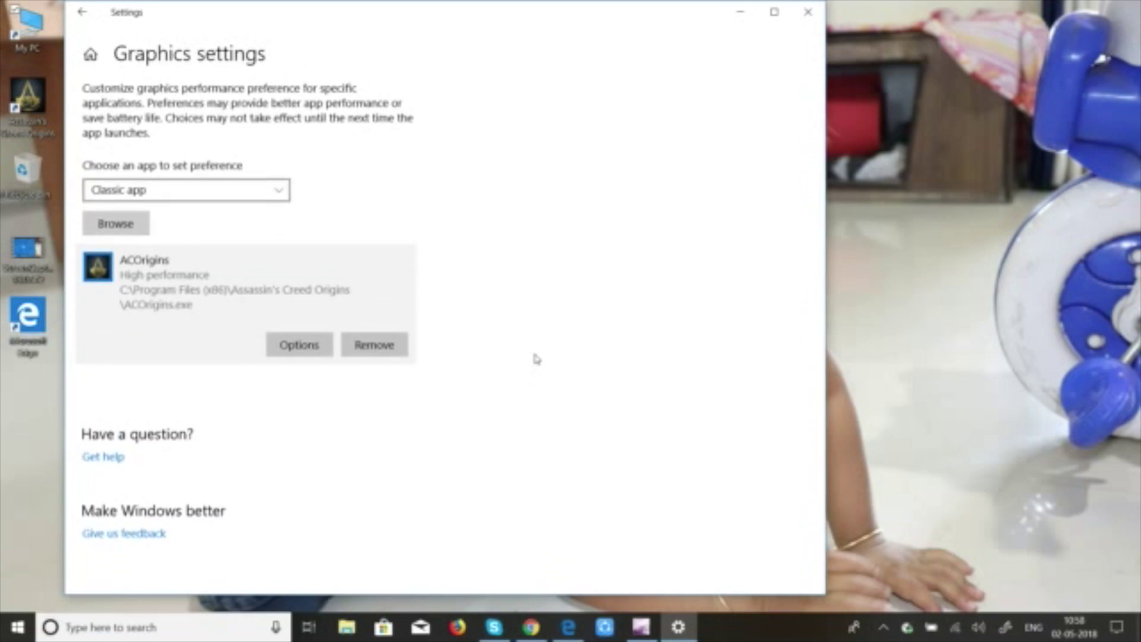
{"action": "left_click", "coordinate": [818, 16]}
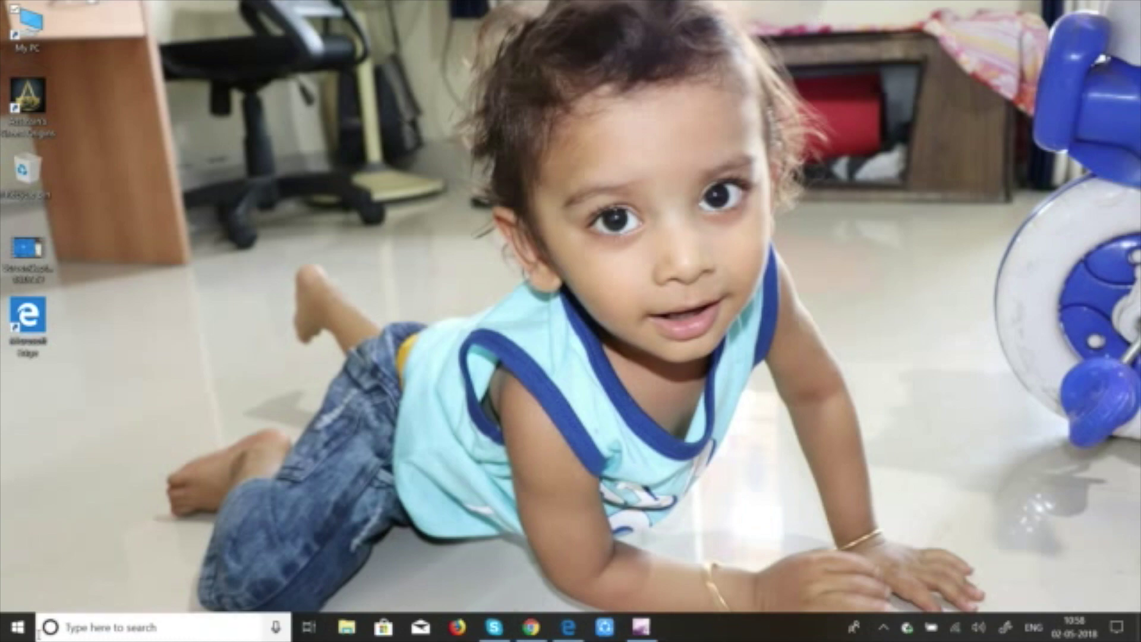
- Open the Diagnostics & feedback page of the Privacy settings
{"action": "left_click", "coordinate": [18, 628]}
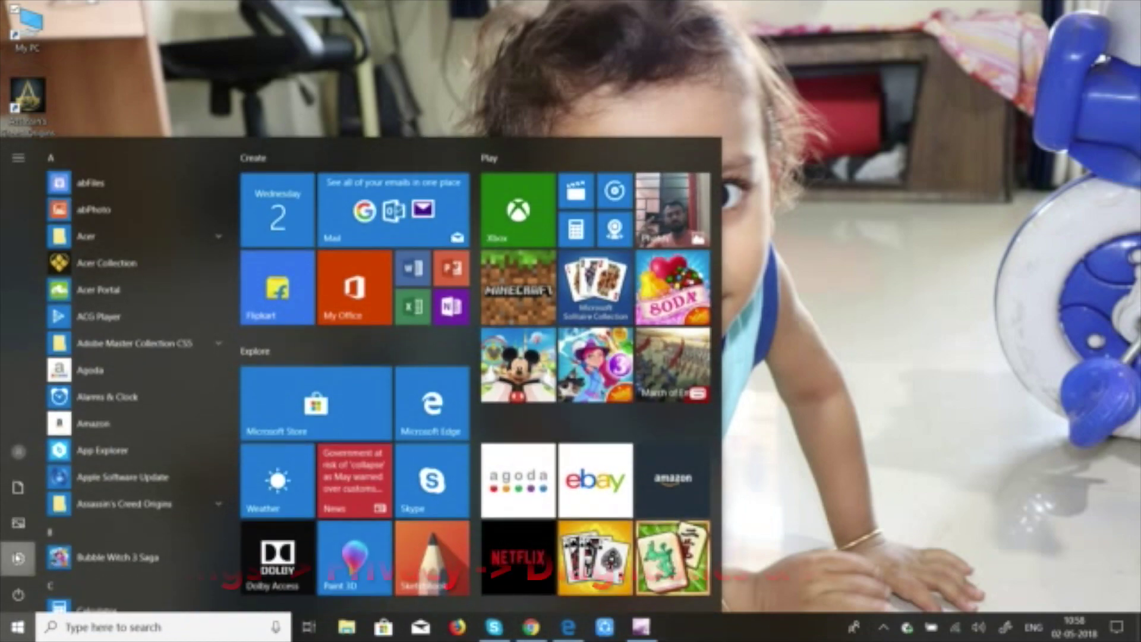
{"action": "left_click", "coordinate": [18, 558]}
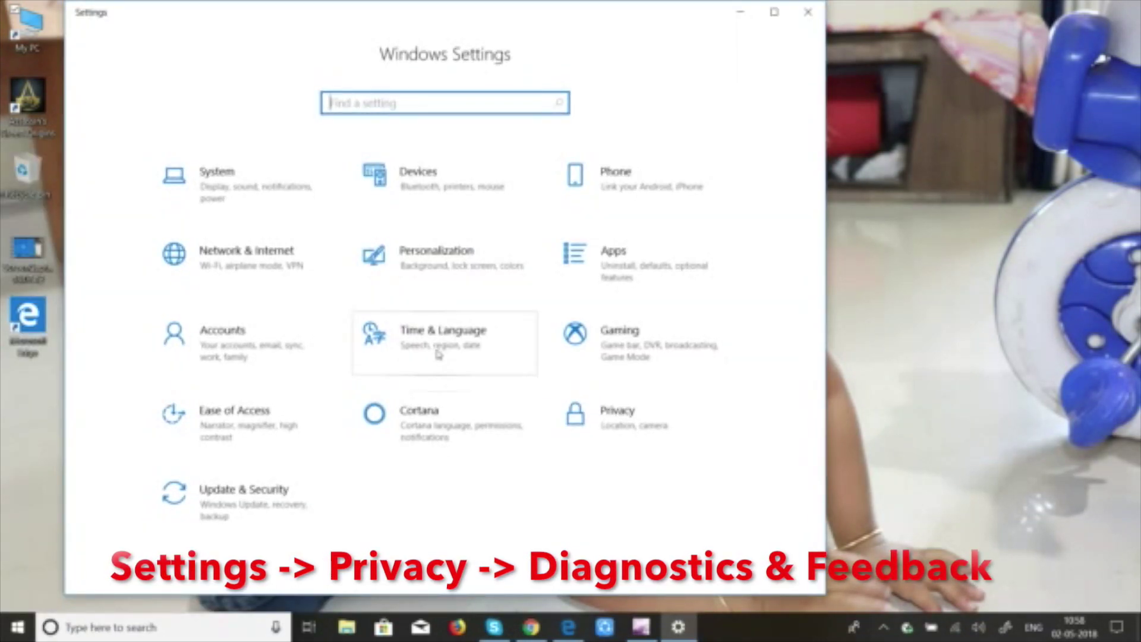
{"action": "left_click", "coordinate": [637, 416]}
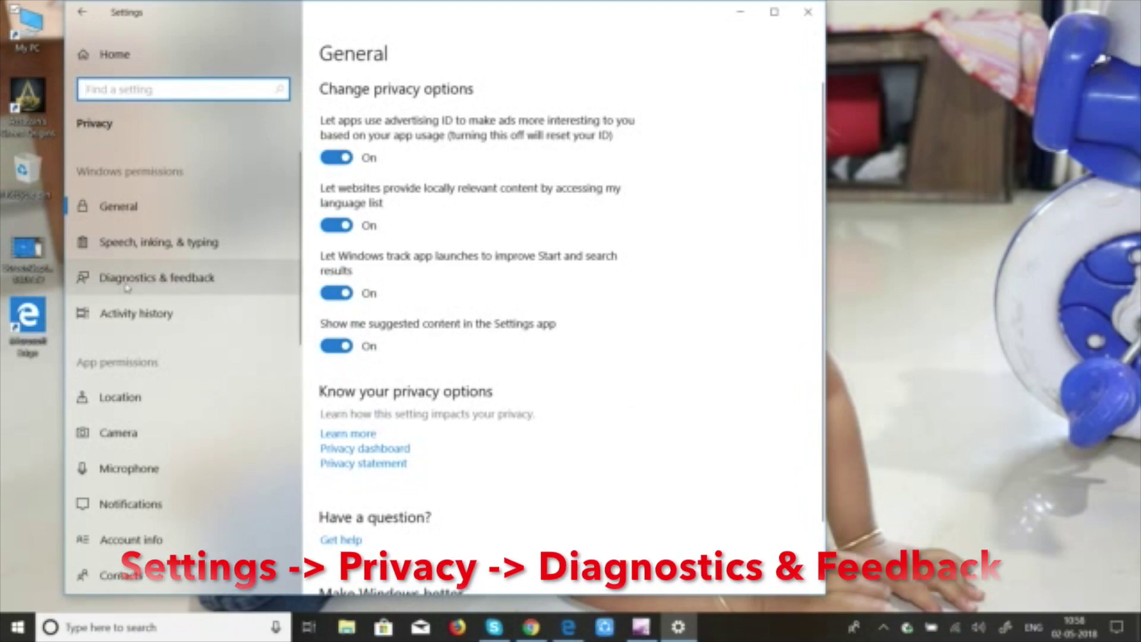
{"action": "left_click", "coordinate": [145, 290]}
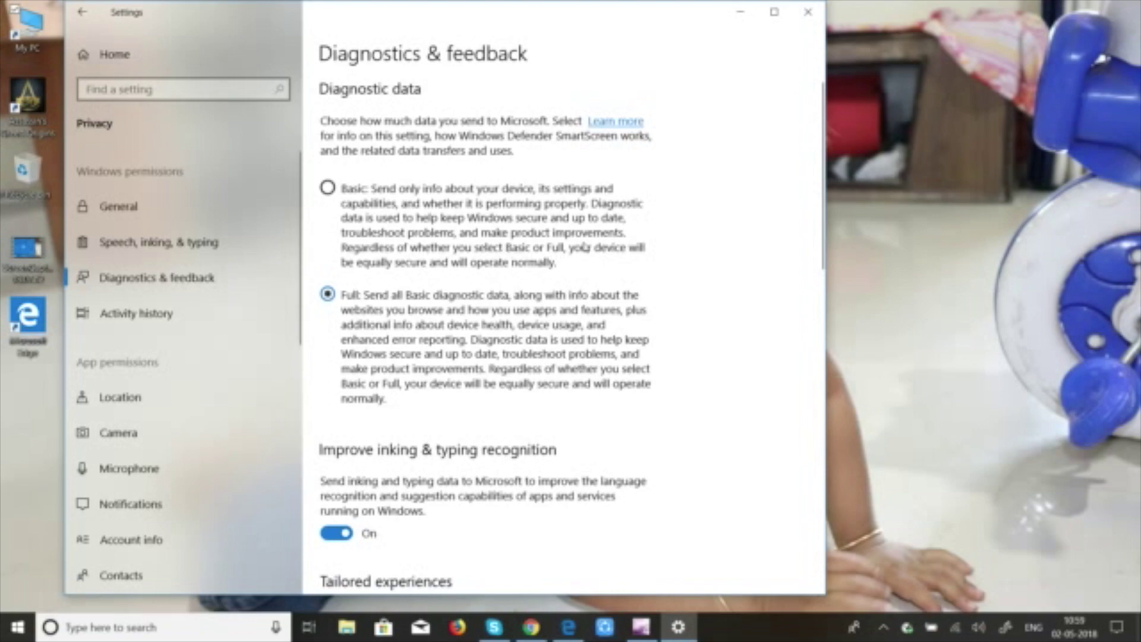
- Examine the Basic and Full diagnostic data options and the other settings on the Diagnostics & feedback page
{"action": "scroll", "coordinate": [586, 247], "scroll_direction": "down", "scroll_amount": 1}
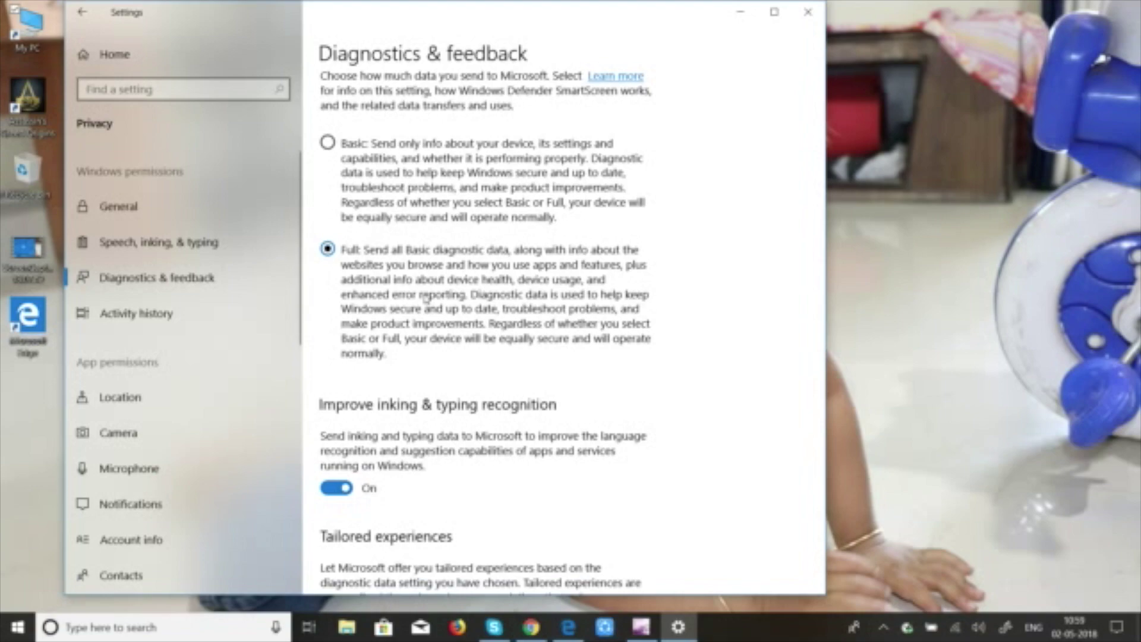
{"action": "scroll", "coordinate": [425, 297], "scroll_direction": "down", "scroll_amount": 1}
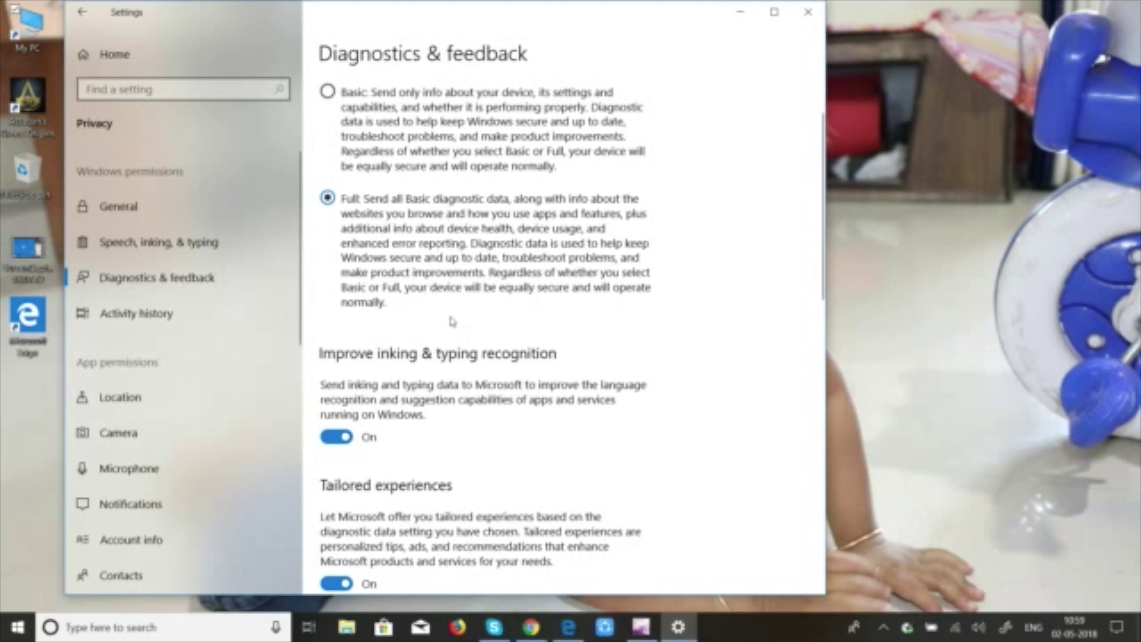
{"action": "scroll", "coordinate": [461, 267], "scroll_direction": "up", "scroll_amount": 2}
{"action": "scroll", "coordinate": [461, 267], "scroll_direction": "down", "scroll_amount": 3}
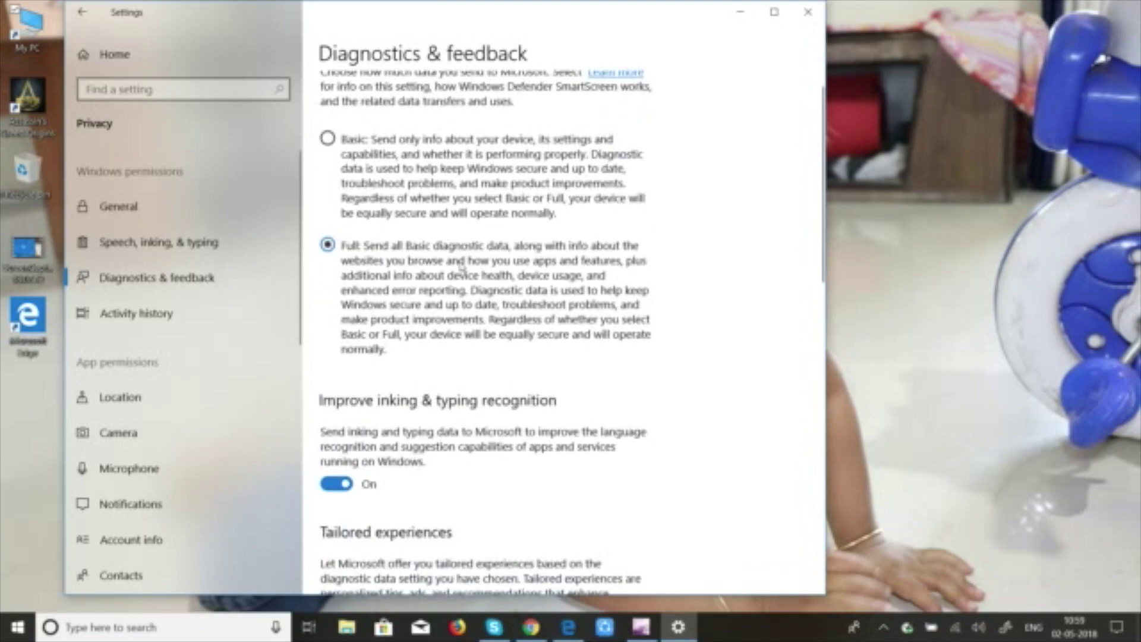
{"action": "scroll", "coordinate": [461, 267], "scroll_direction": "down", "scroll_amount": 5}
{"action": "scroll", "coordinate": [462, 266], "scroll_direction": "up", "scroll_amount": 8}
{"action": "scroll", "coordinate": [462, 267], "scroll_direction": "down", "scroll_amount": 3}
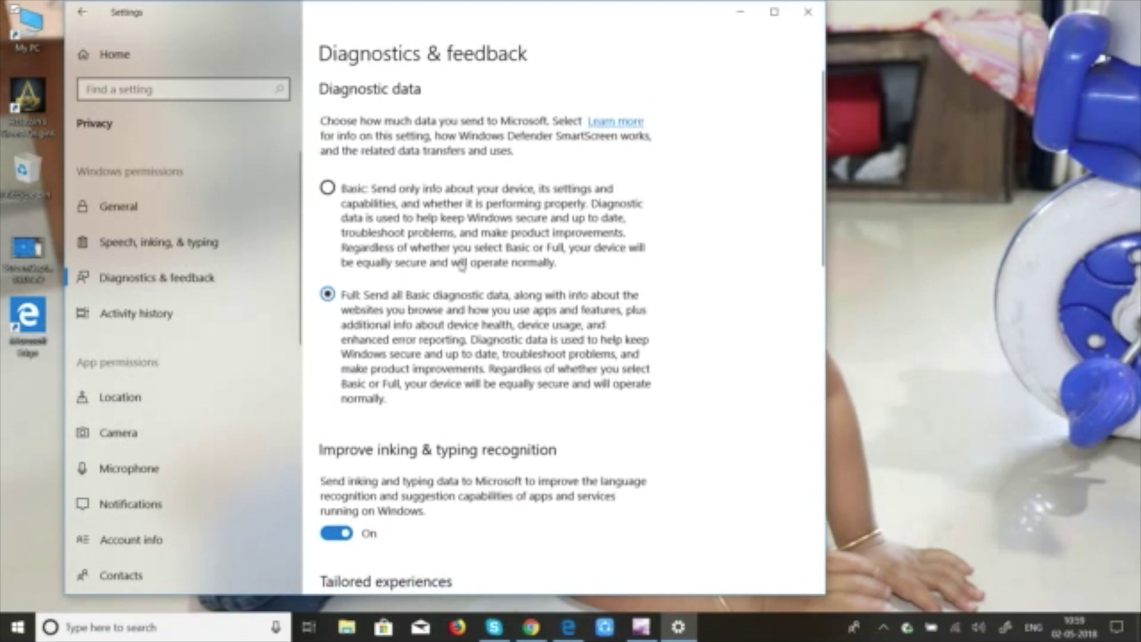
- Review the diagnostic data, inking and tailored experiences options on the Diagnostics & feedback page, and close the Settings window
{"action": "scroll", "coordinate": [461, 268], "scroll_direction": "up", "scroll_amount": 3}
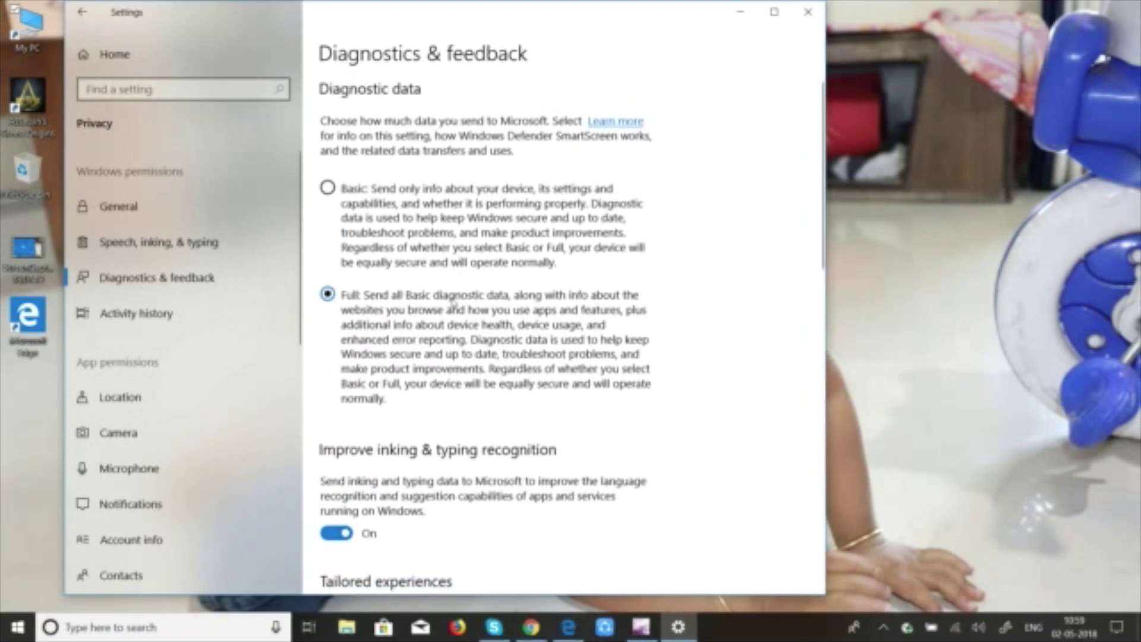
{"action": "scroll", "coordinate": [454, 325], "scroll_direction": "down", "scroll_amount": 4}
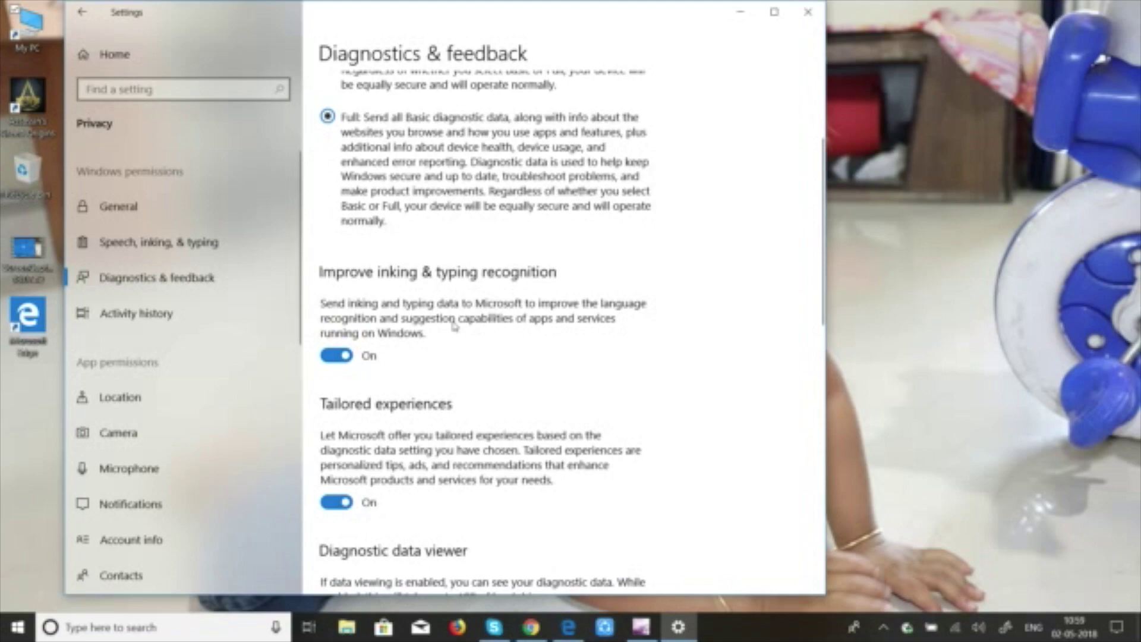
{"action": "scroll", "coordinate": [453, 326], "scroll_direction": "down", "scroll_amount": 8}
{"action": "scroll", "coordinate": [553, 178], "scroll_direction": "up", "scroll_amount": 12}
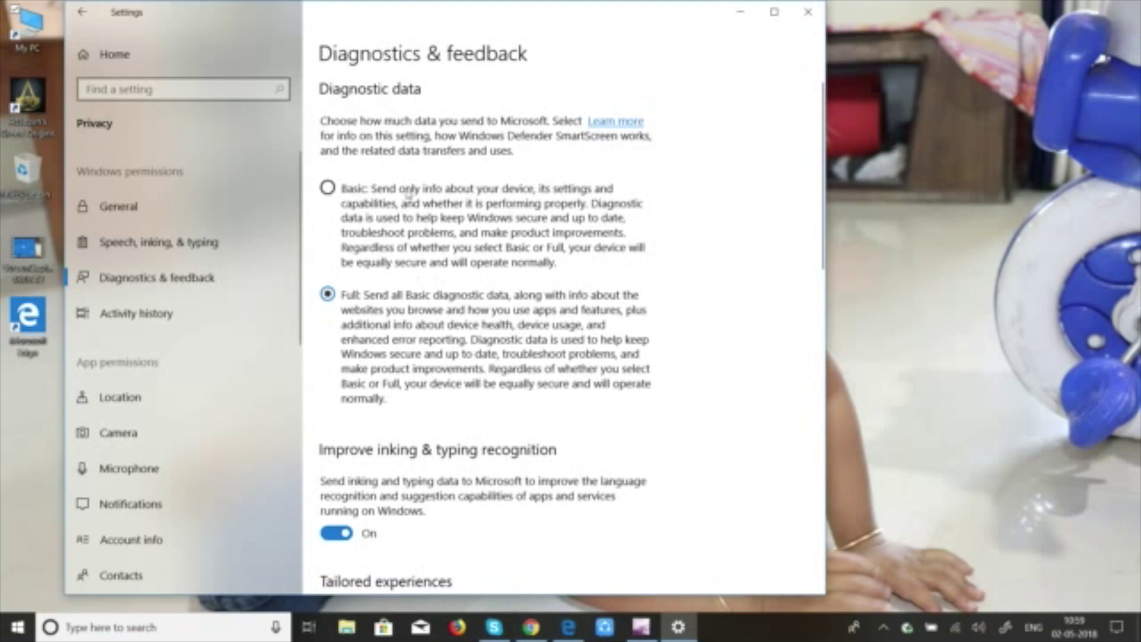
{"action": "left_click", "coordinate": [816, 17]}
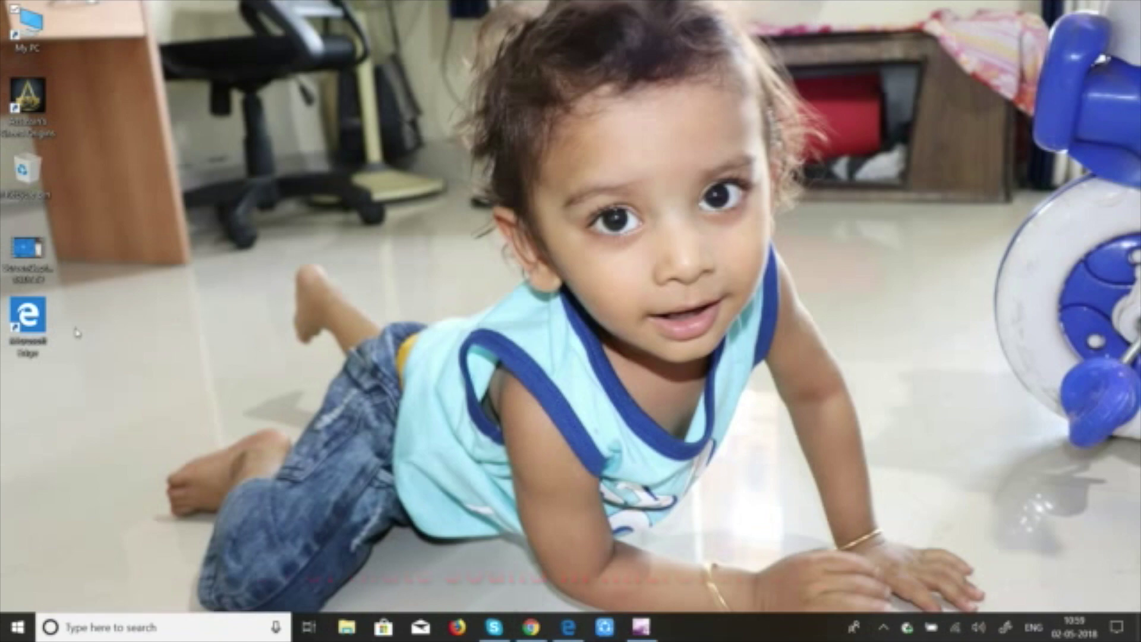
- Launch Microsoft Edge and open the video "Sidharth, Kat gear up for Indian Avengers" from the start page's news feed
{"action": "double_click", "coordinate": [31, 321]}
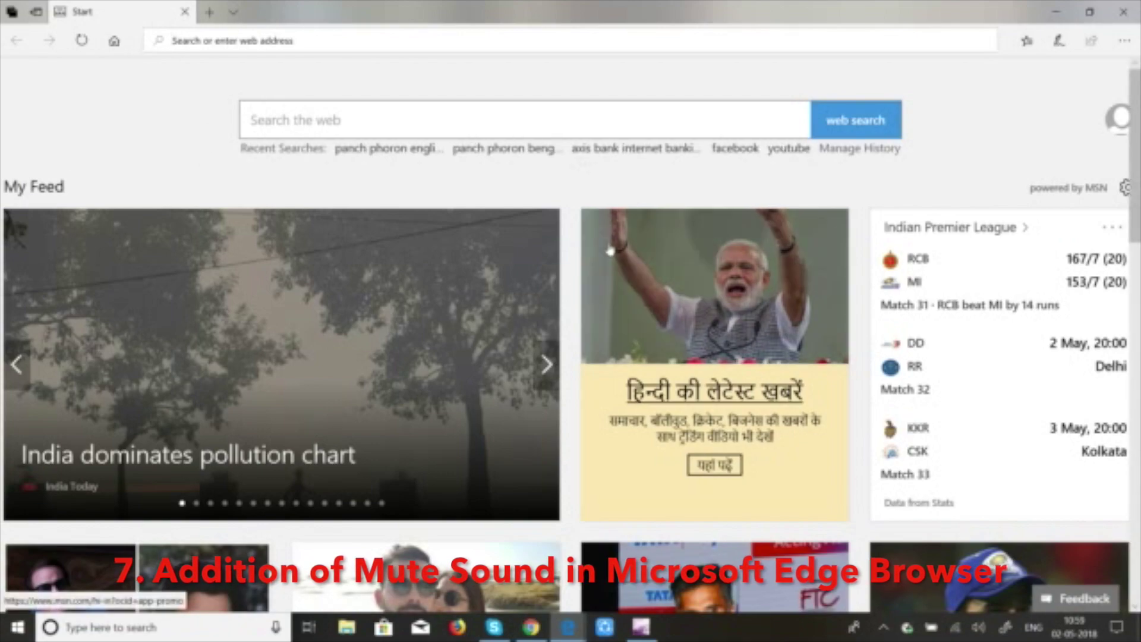
{"action": "scroll", "coordinate": [824, 227], "scroll_direction": "down", "scroll_amount": 10}
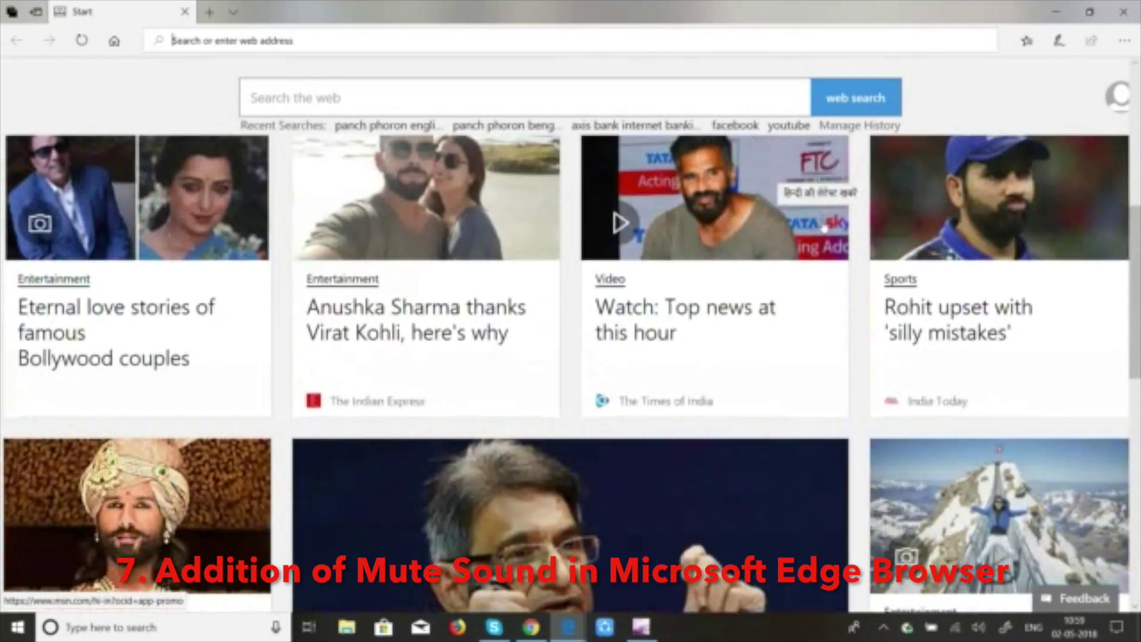
{"action": "scroll", "coordinate": [824, 228], "scroll_direction": "down", "scroll_amount": 10}
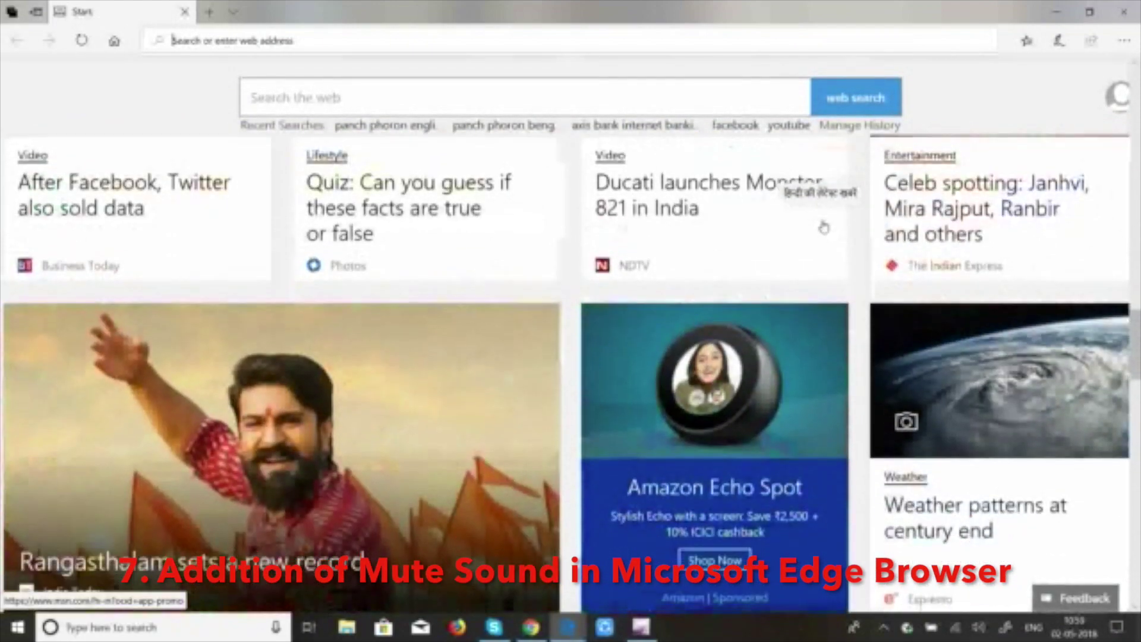
{"action": "scroll", "coordinate": [824, 227], "scroll_direction": "down", "scroll_amount": 8}
{"action": "scroll", "coordinate": [824, 227], "scroll_direction": "up", "scroll_amount": 8}
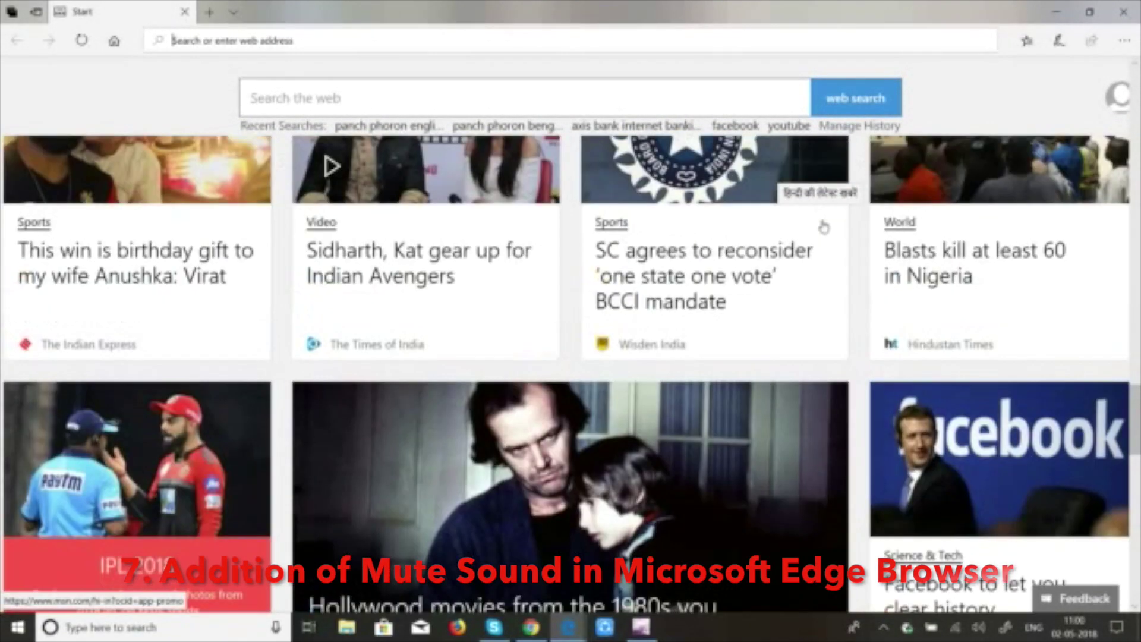
{"action": "left_click", "coordinate": [435, 457]}
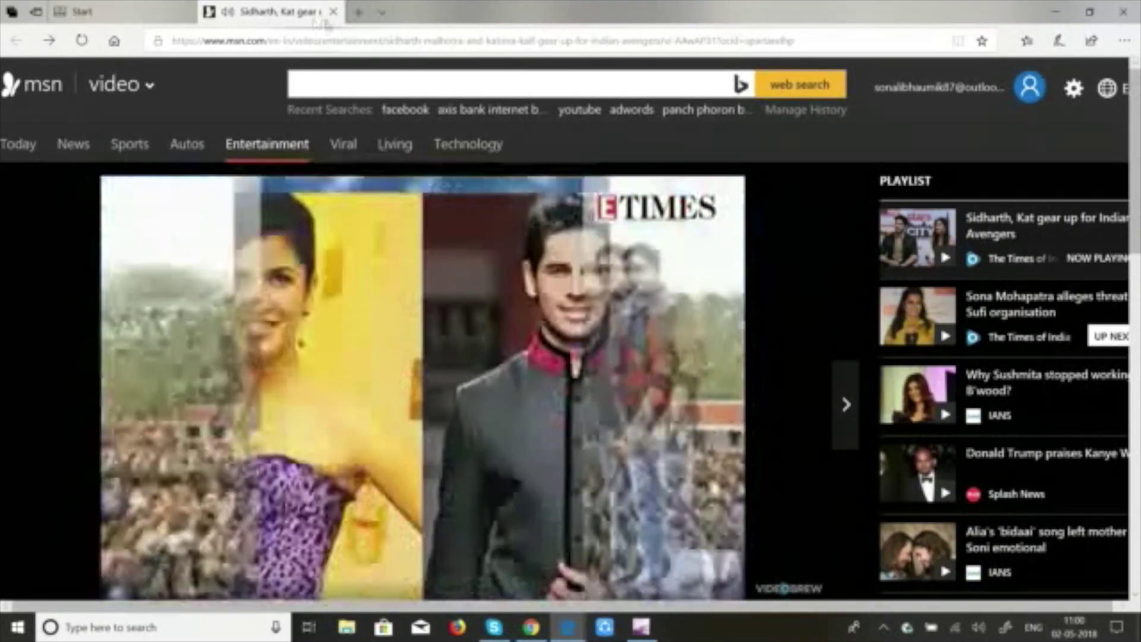
- Mute the browser tab that is playing the MSN entertainment video
{"action": "right_click", "coordinate": [271, 22]}
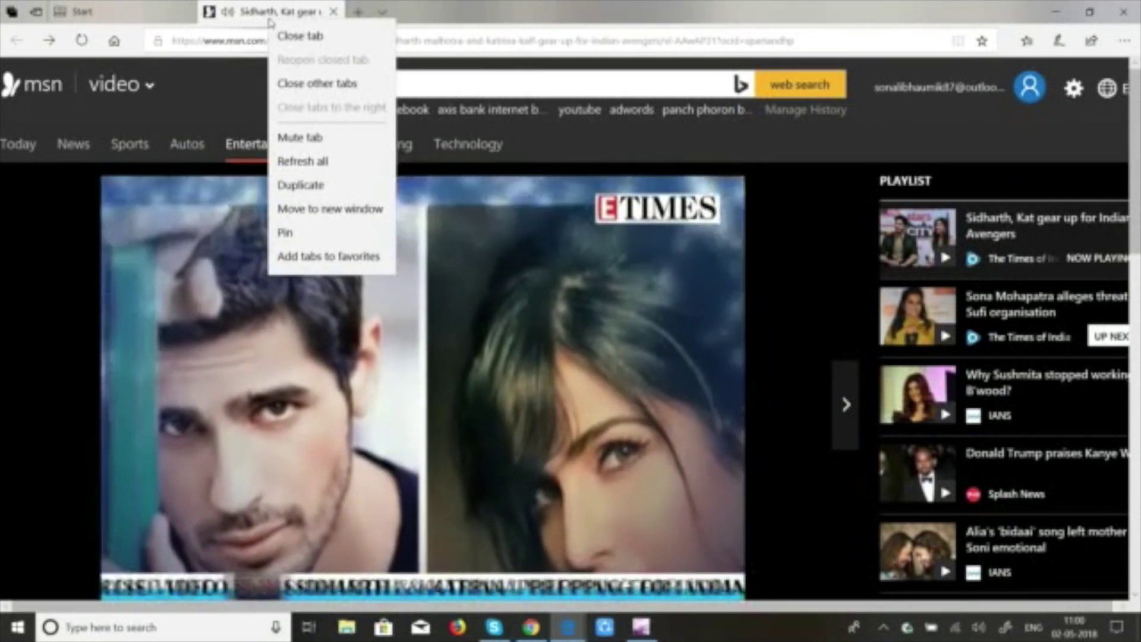
{"action": "left_click", "coordinate": [230, 84]}
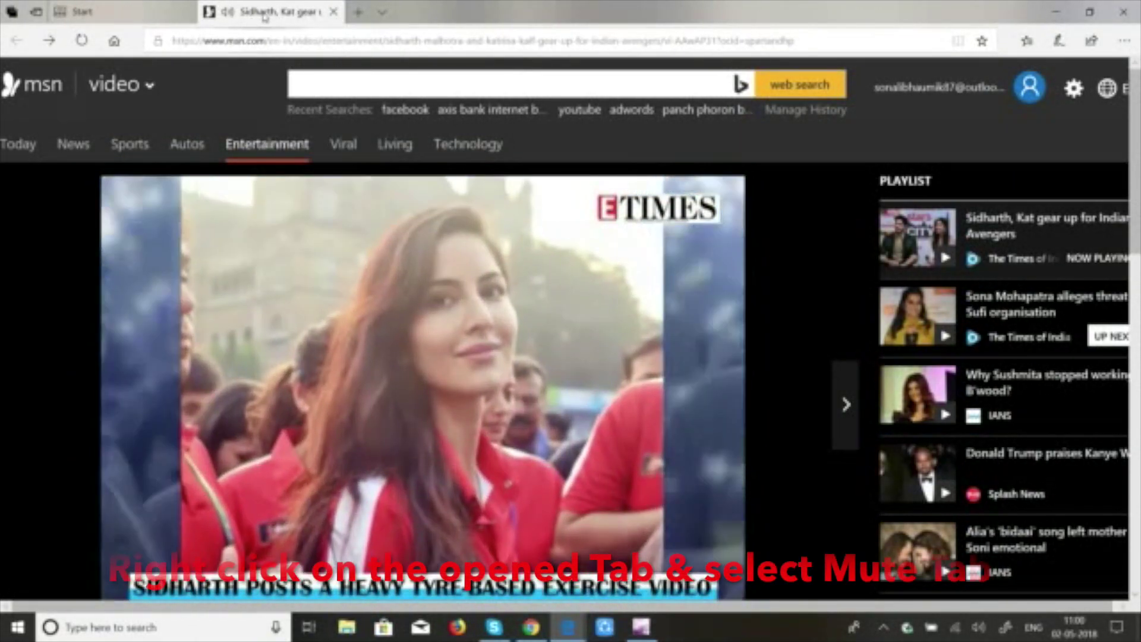
{"action": "right_click", "coordinate": [265, 15]}
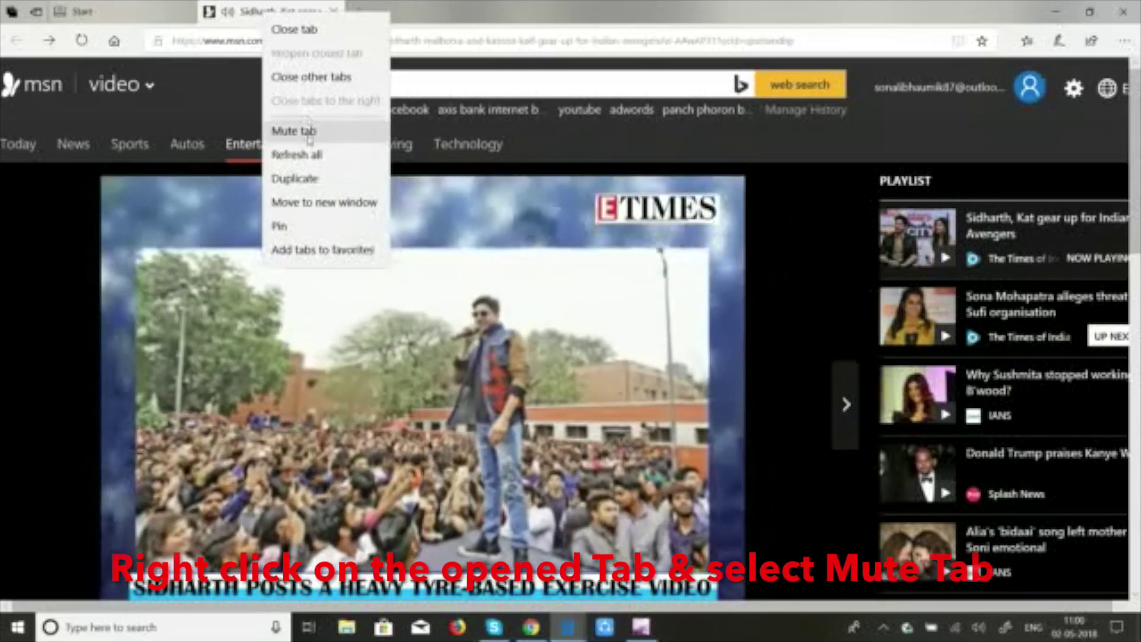
{"action": "left_click", "coordinate": [308, 138]}
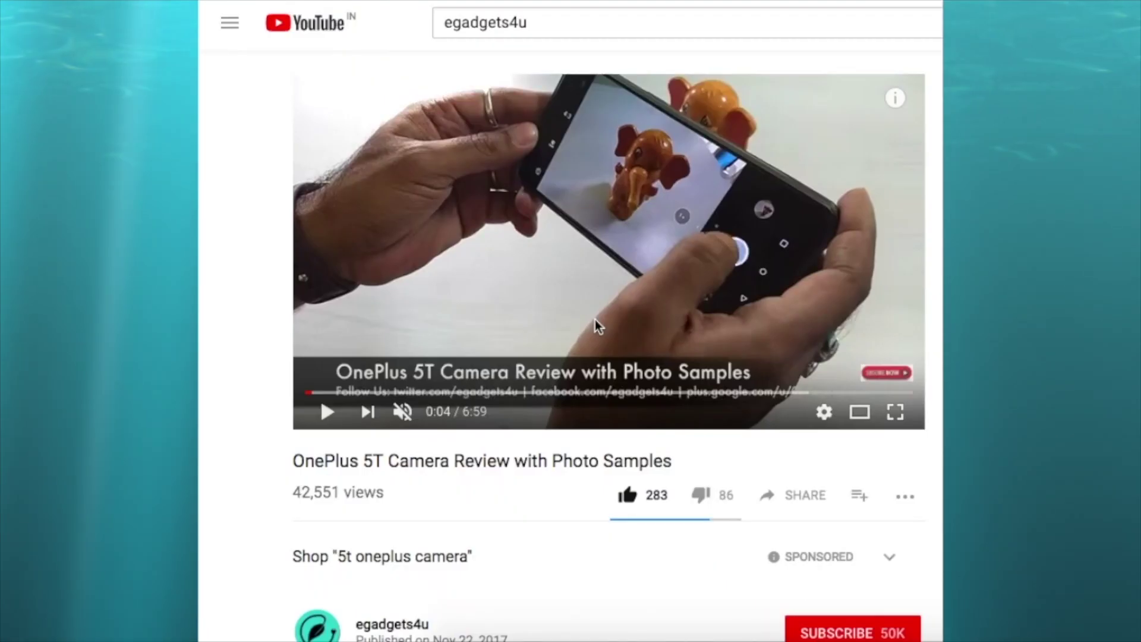
- Switch to the YouTube page of the OnePlus 5T camera review, subscribe to the egadgets4u channel and turn on its notifications
{"action": "scroll", "coordinate": [597, 326], "scroll_direction": "down", "scroll_amount": 2}
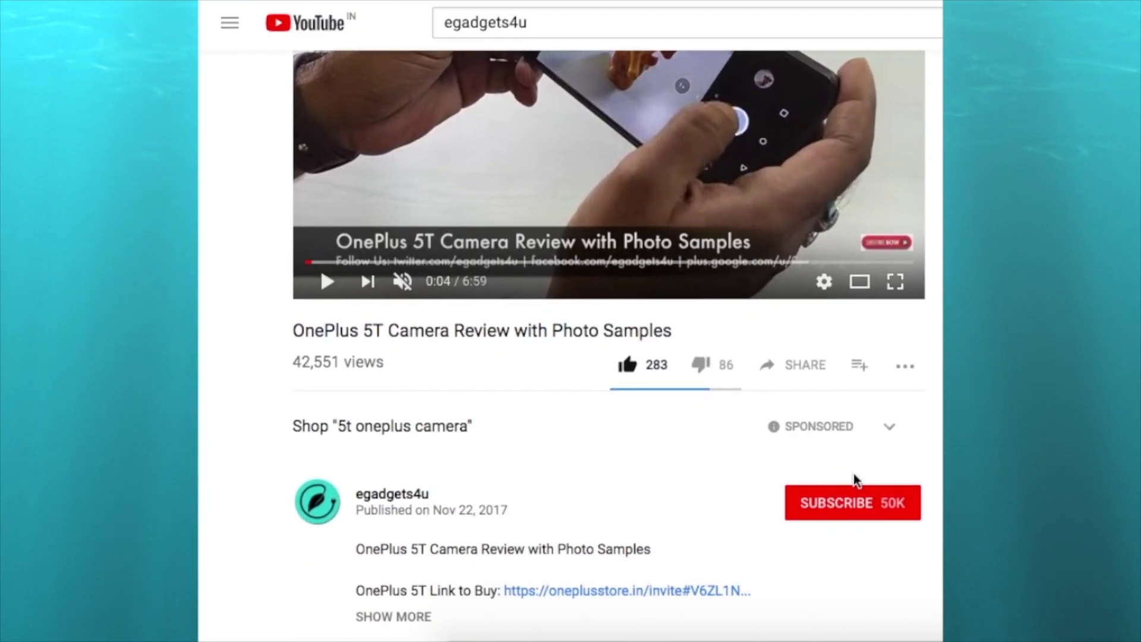
{"action": "left_click", "coordinate": [864, 502]}
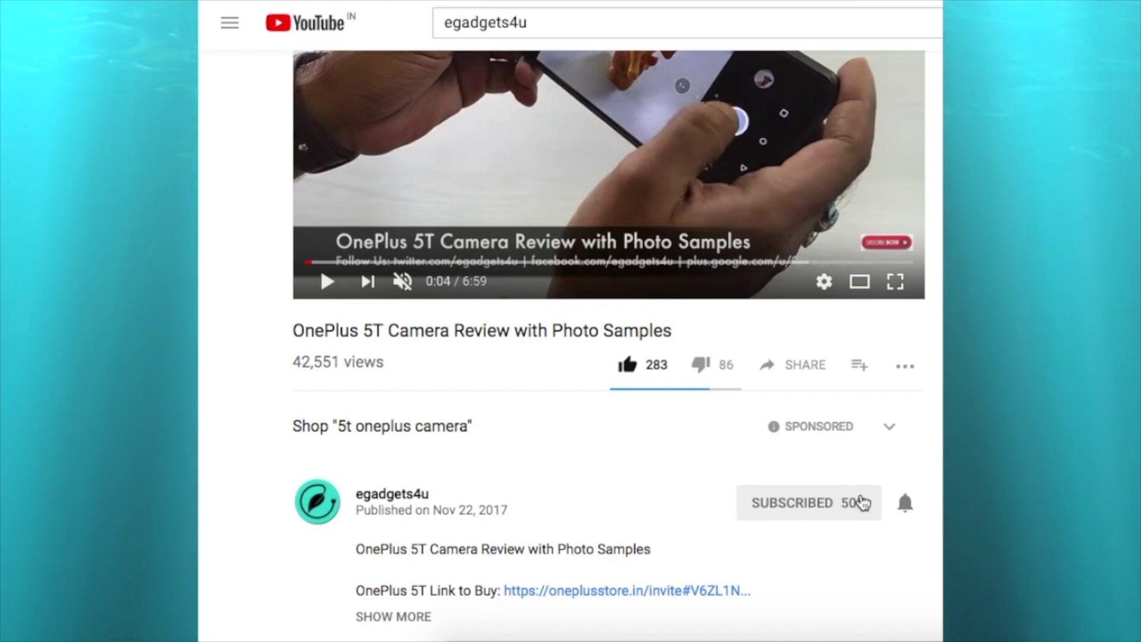
{"action": "left_click", "coordinate": [907, 503]}
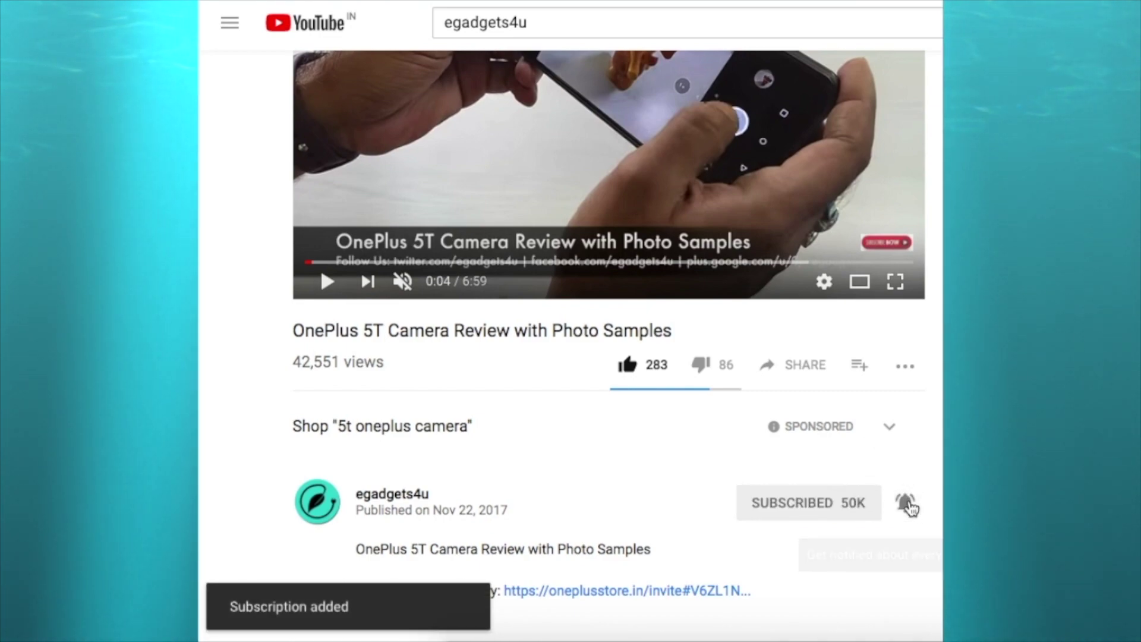